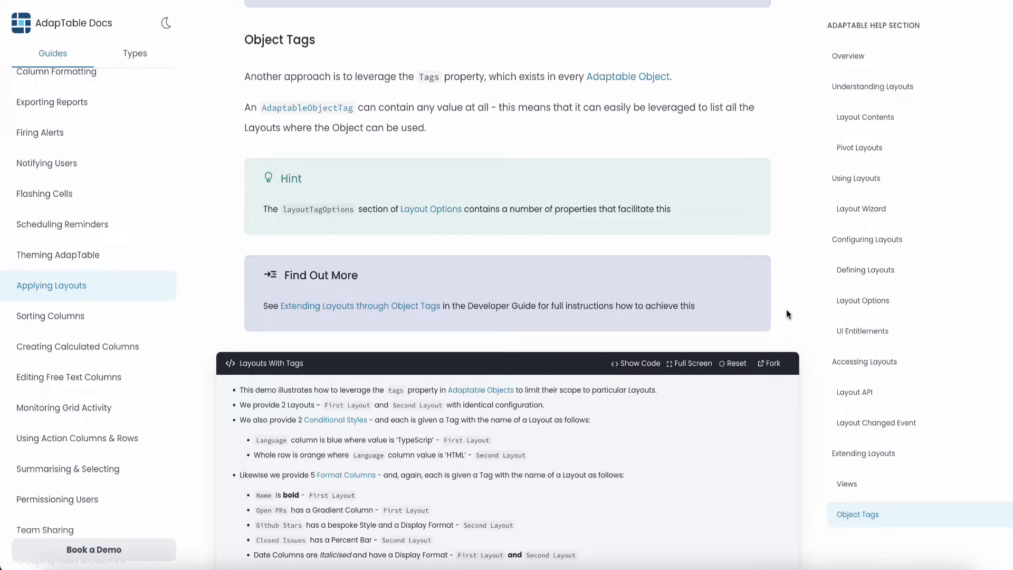
# Read through the Layouts With Tags demo description in the Object Tags section and look over its grid
pyautogui.scroll(-3, 780, 312)
pyautogui.scroll(-2, 780, 316)
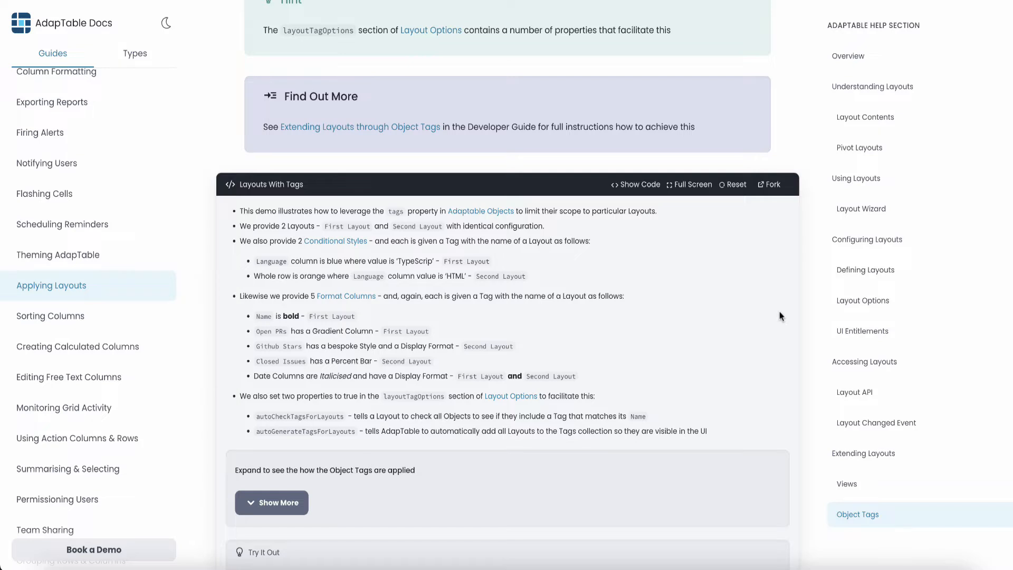
pyautogui.scroll(-1, 779, 315)
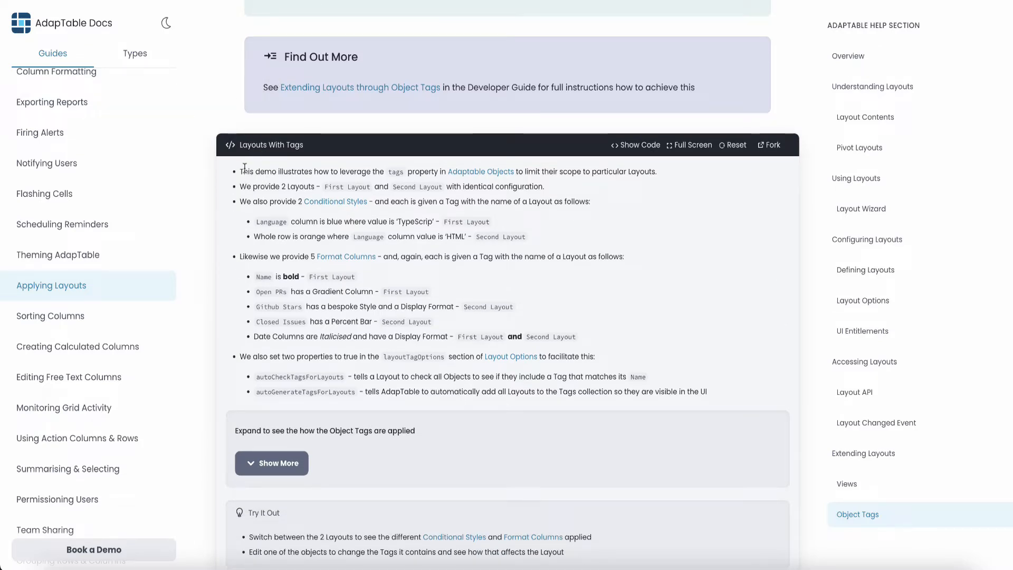
pyautogui.scroll(-3, 329, 241)
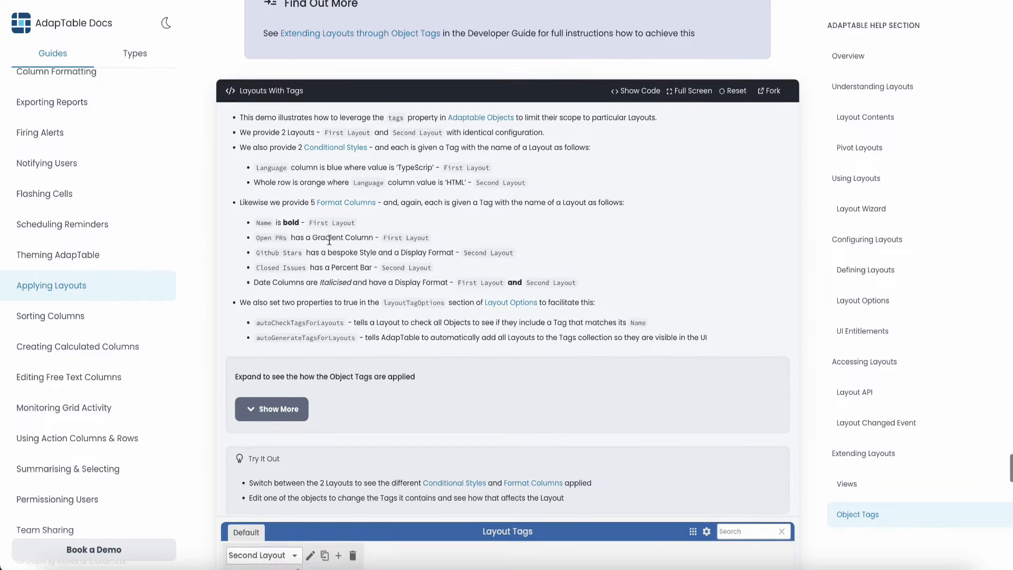
pyautogui.scroll(-7, 329, 240)
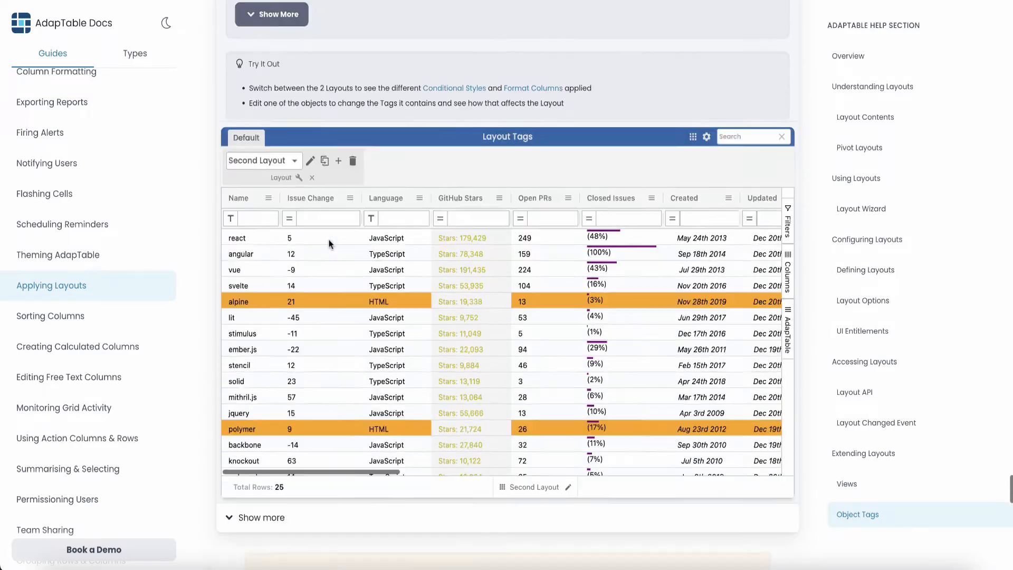
pyautogui.scroll(1, 329, 242)
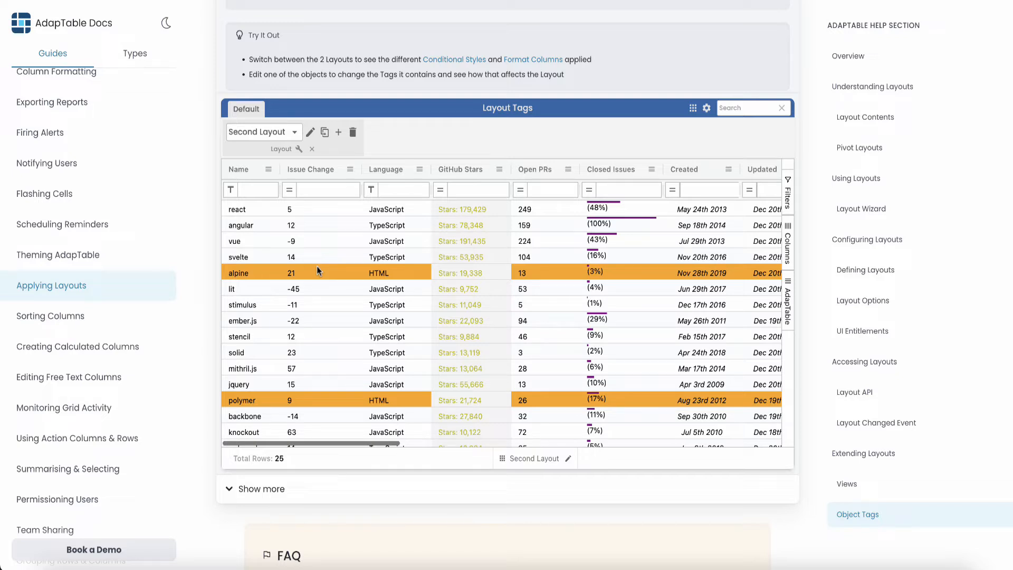
# Display the Layouts With Tags demo in full screen
pyautogui.click(440, 189)
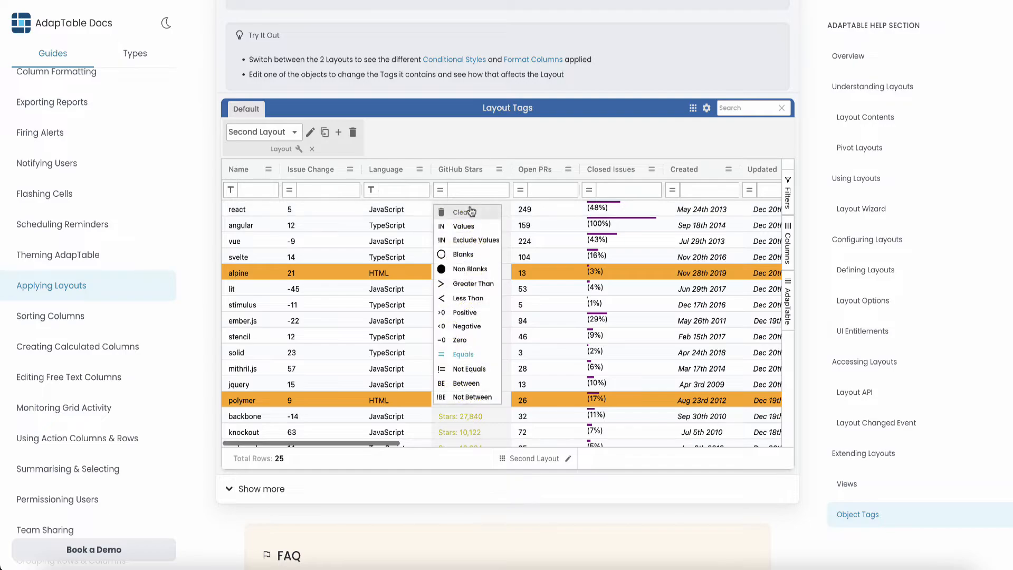
pyautogui.scroll(4, 471, 211)
pyautogui.scroll(4, 471, 211)
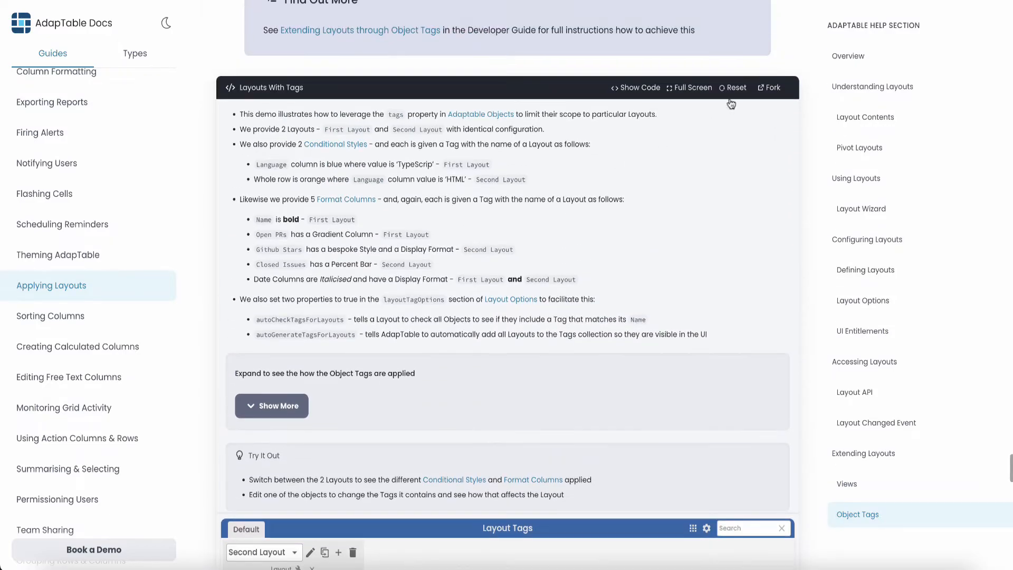
pyautogui.click(693, 95)
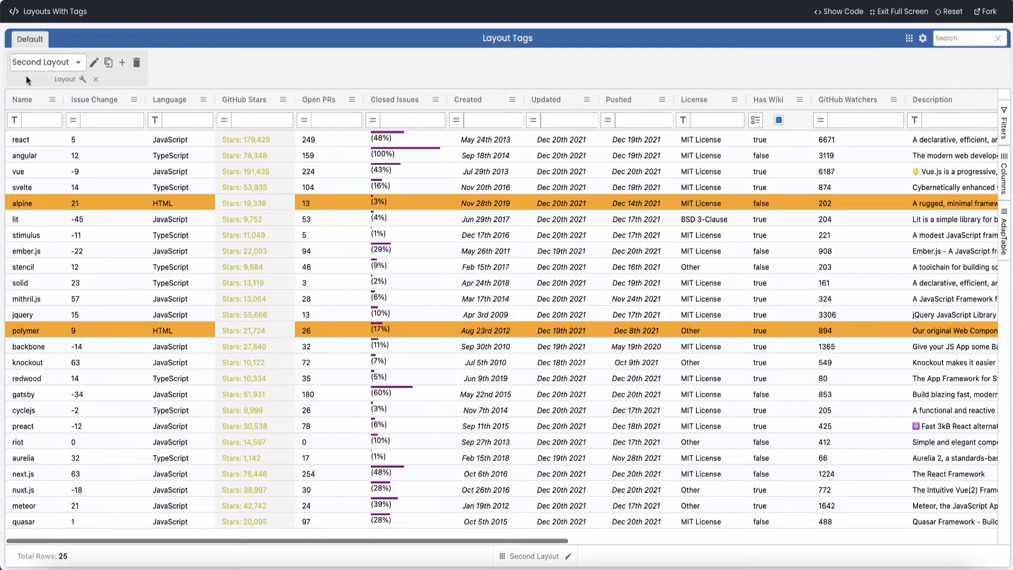
# Switch the grid to First Layout, to Second Layout and back to First Layout to compare their styling
pyautogui.click(32, 62)
pyautogui.click(31, 95)
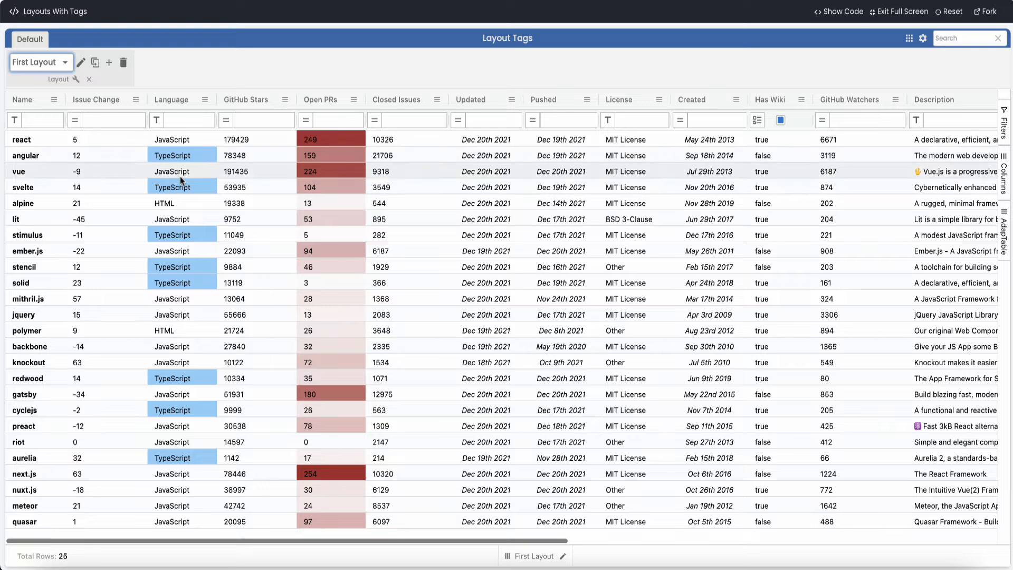
pyautogui.click(546, 556)
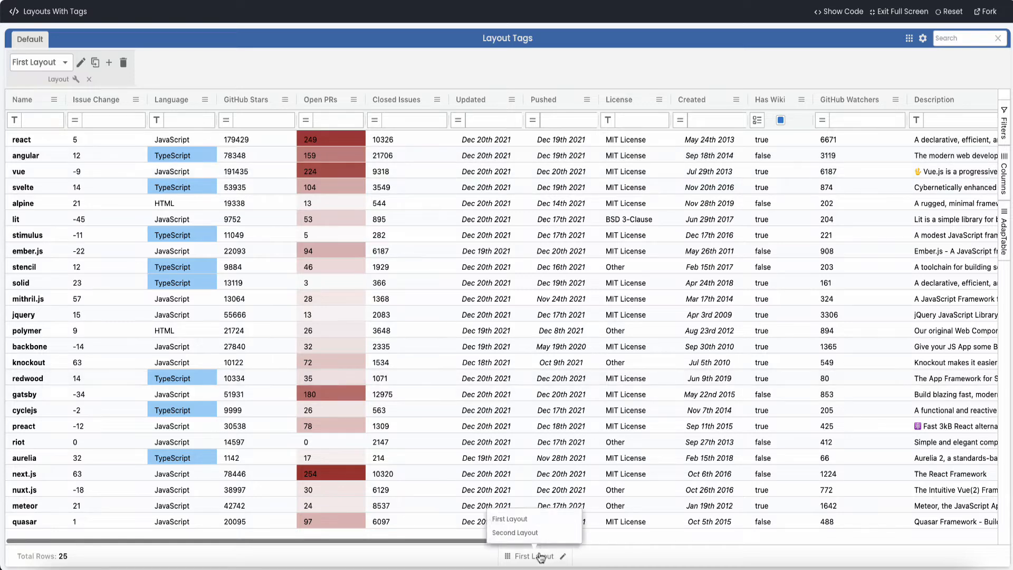
pyautogui.click(530, 531)
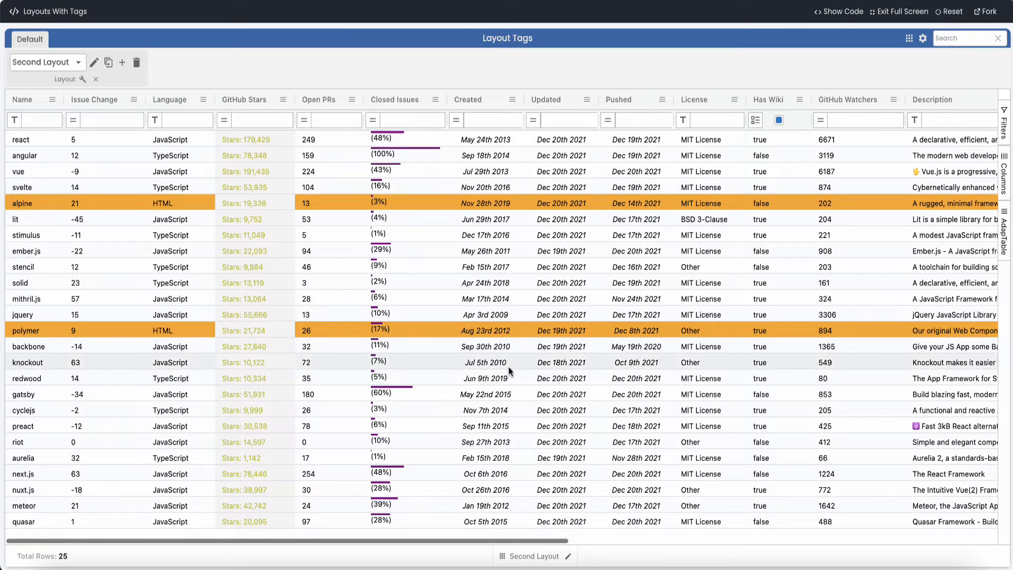
pyautogui.click(527, 557)
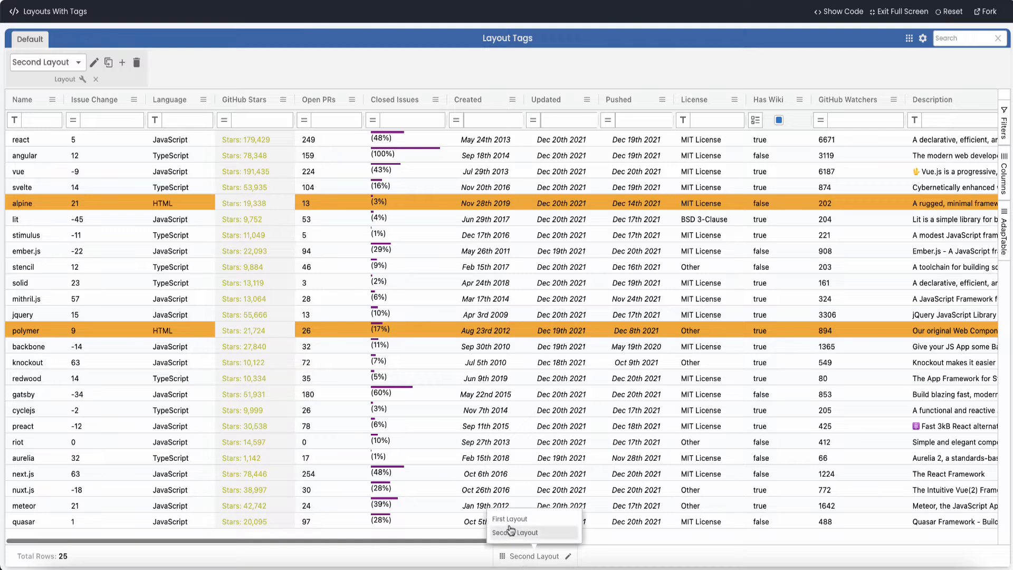
pyautogui.click(506, 520)
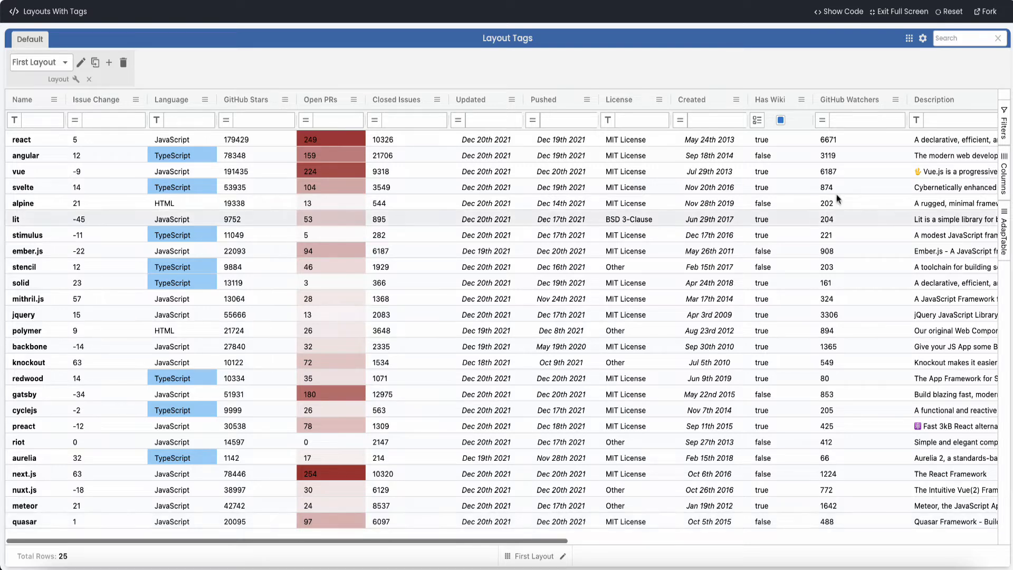
# Show the demo's code and examine autoCheckTagsForLayouts and autoGenerateTagsForLayouts in the layoutTagOptions of adaptableOptions.ts
pyautogui.click(844, 13)
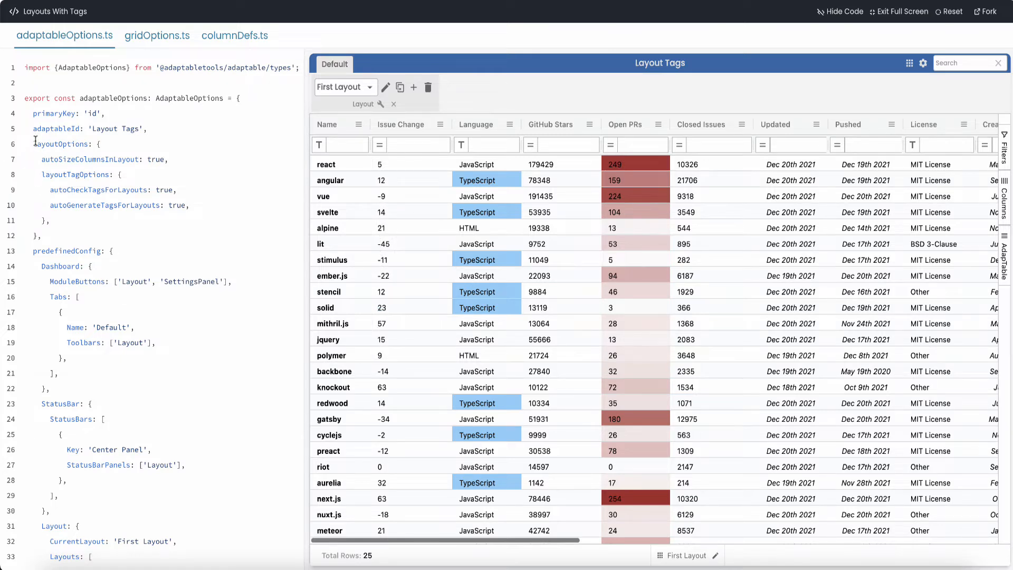
pyautogui.moveTo(33, 144); pyautogui.dragTo(56, 239)
pyautogui.click(56, 238)
pyautogui.moveTo(47, 191); pyautogui.dragTo(210, 213)
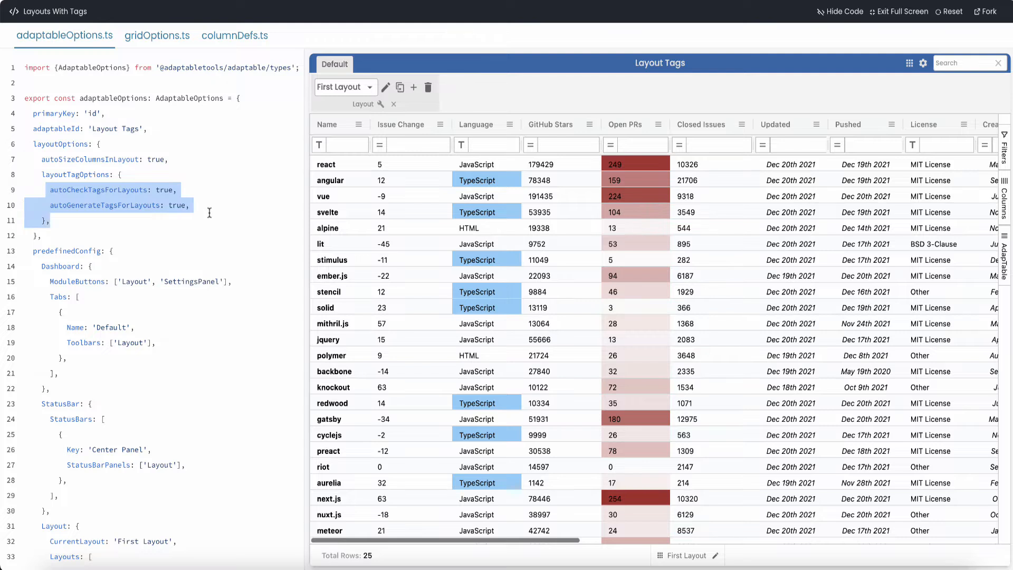
pyautogui.click(193, 206)
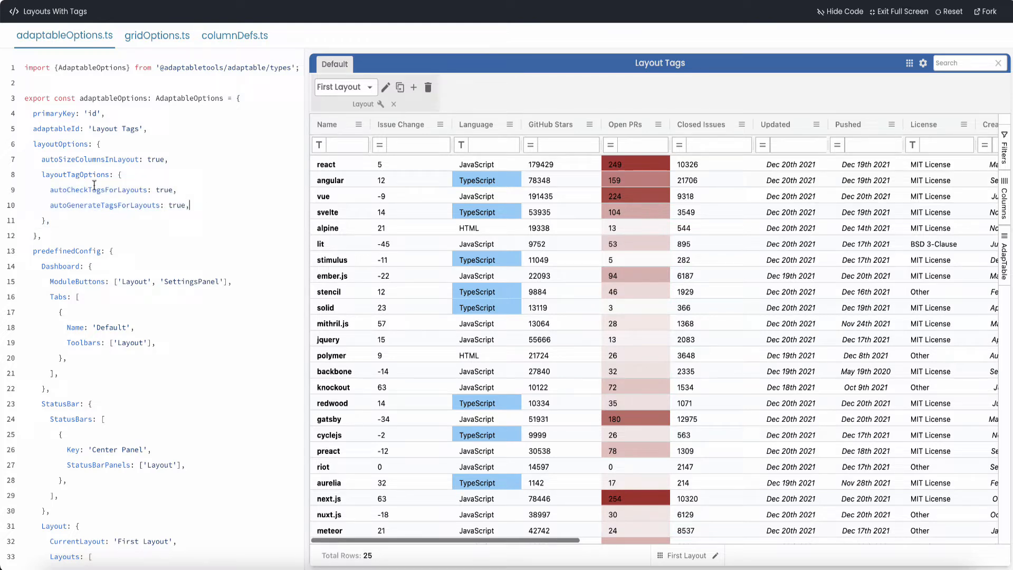
pyautogui.doubleClick(67, 190)
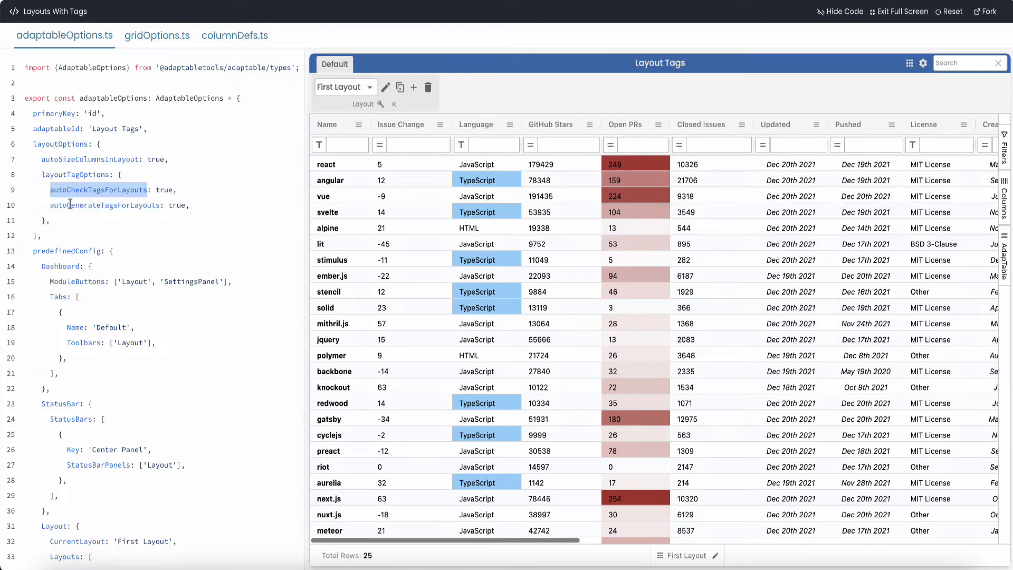
pyautogui.click(70, 205)
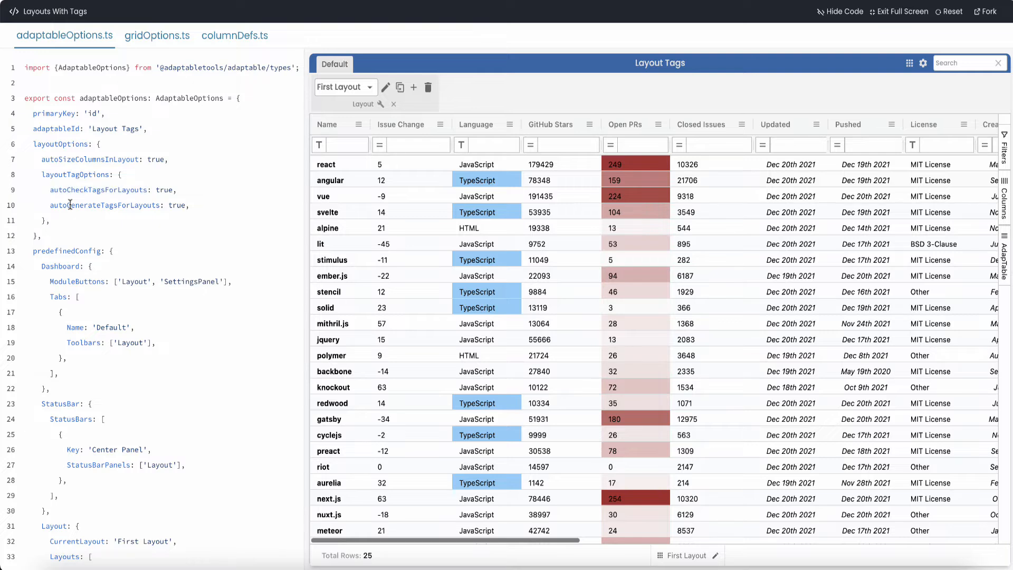
# Examine the Layout section of the code, highlighting the CurrentLayout line and the name of the second layout definition
pyautogui.scroll(-4, 70, 204)
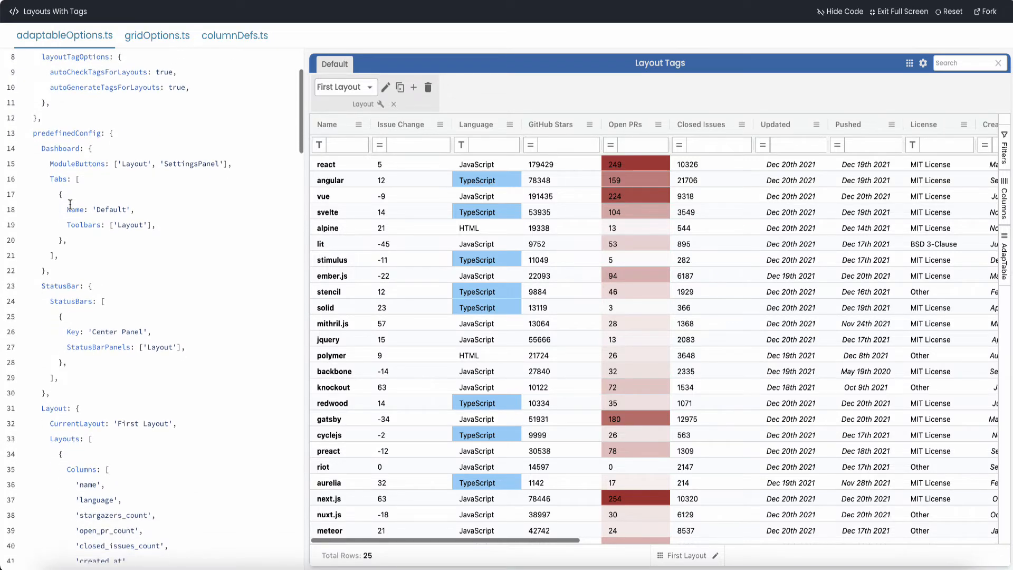
pyautogui.scroll(-5, 70, 205)
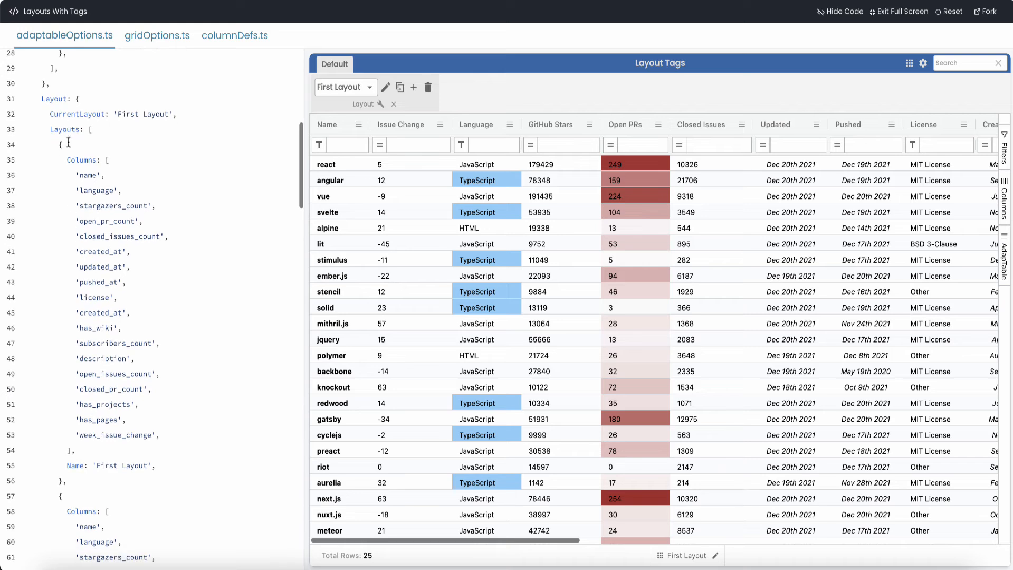
pyautogui.moveTo(51, 114); pyautogui.dragTo(176, 114)
pyautogui.scroll(-3, 180, 121)
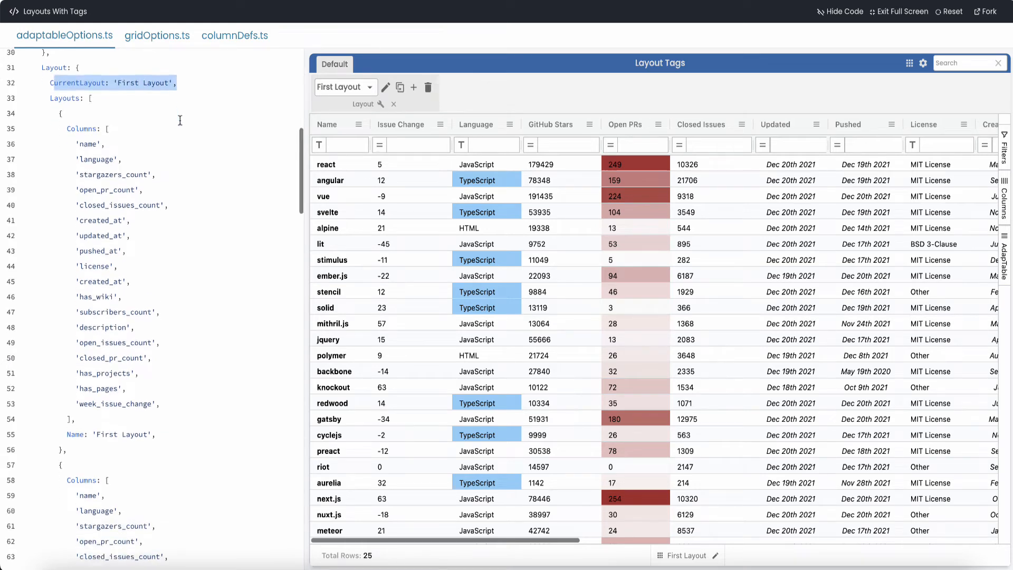
pyautogui.scroll(-4, 180, 120)
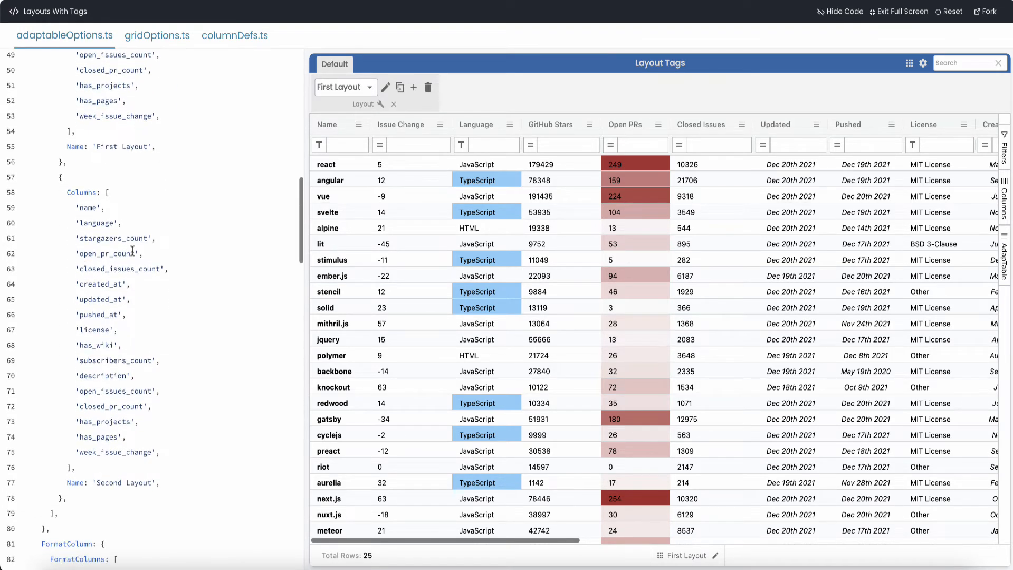
pyautogui.moveTo(111, 516); pyautogui.dragTo(106, 467)
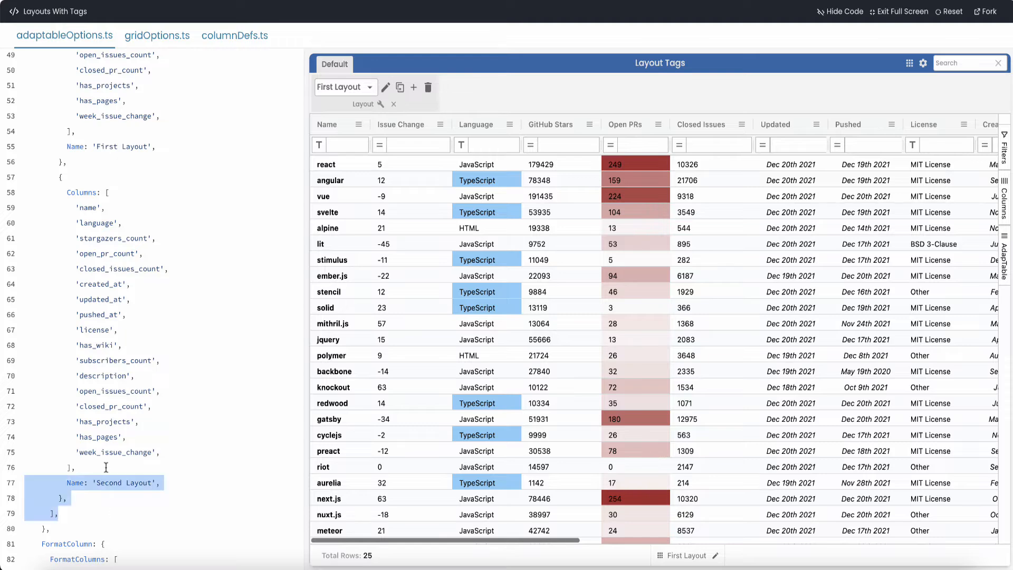
pyautogui.scroll(3, 106, 467)
pyautogui.scroll(3, 106, 468)
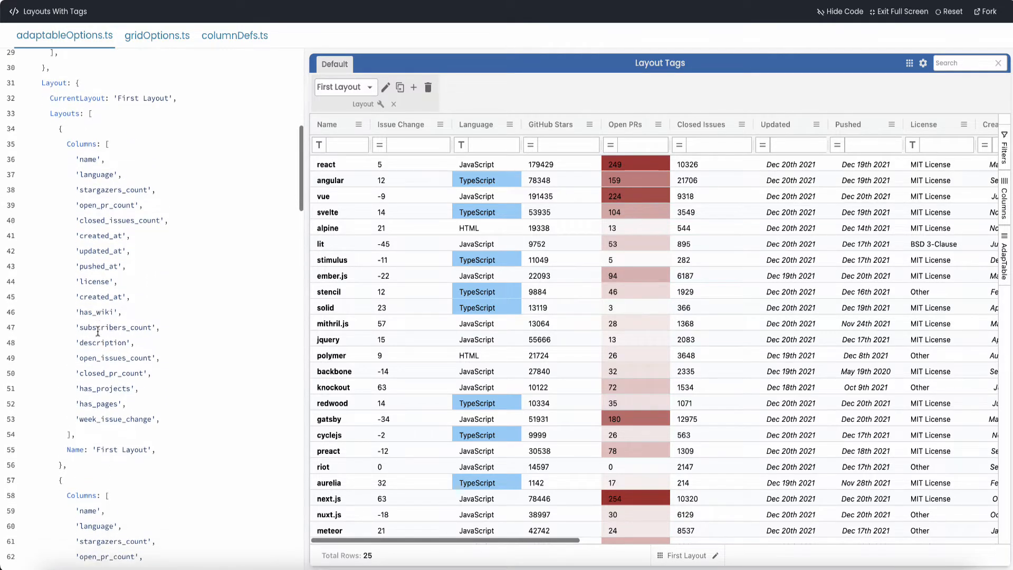
pyautogui.scroll(-7, 108, 290)
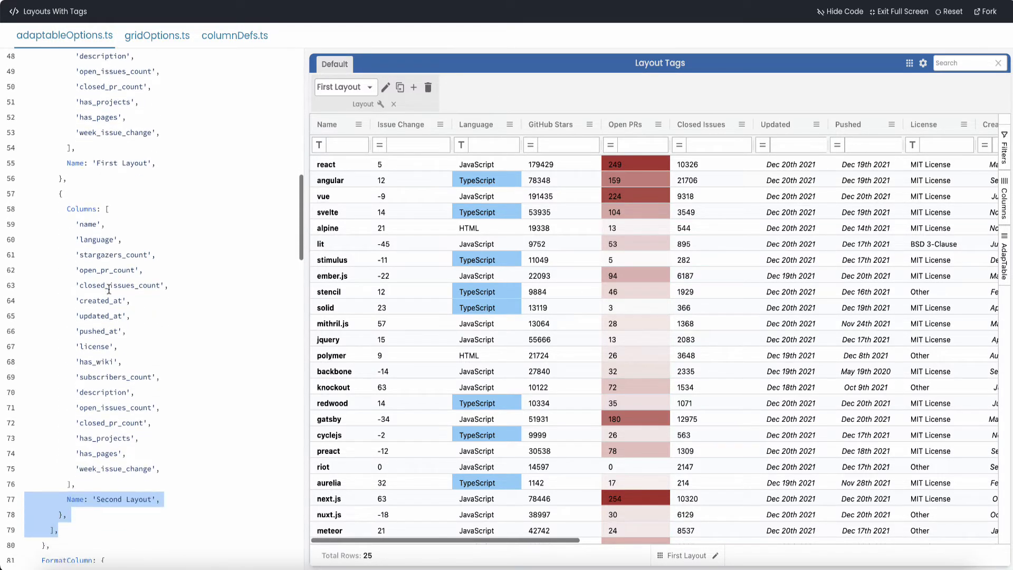
# Find the FormatColumns definitions in the code and highlight the Tags line of the 'name' column format
pyautogui.scroll(-5, 109, 289)
pyautogui.click(68, 257)
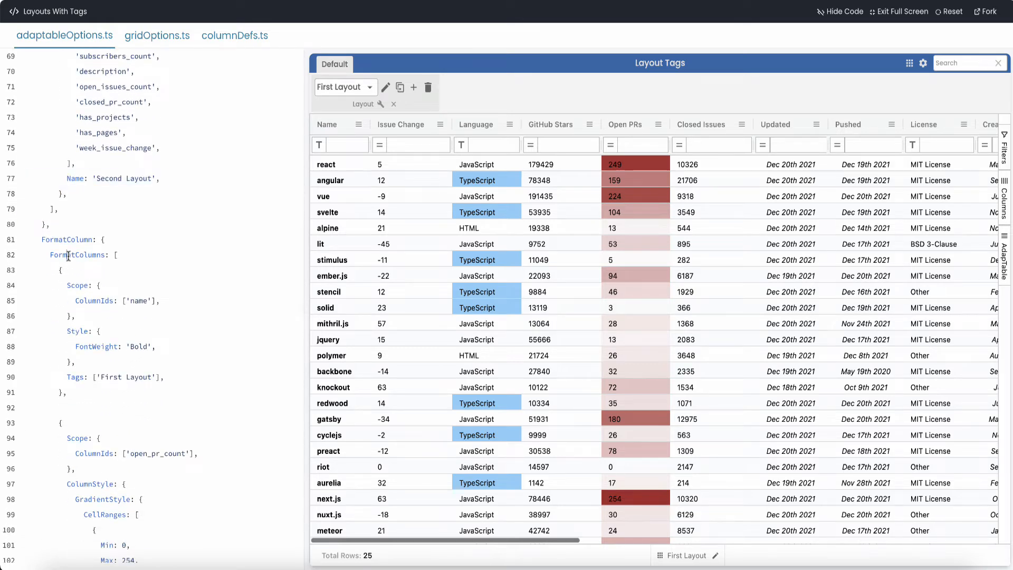
pyautogui.scroll(-1, 68, 257)
pyautogui.scroll(-1, 68, 257)
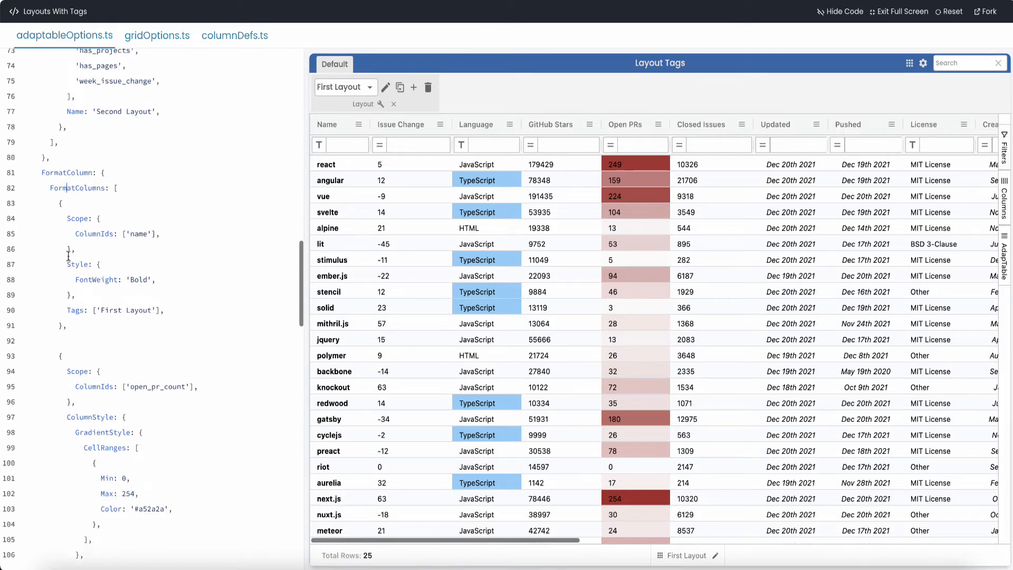
pyautogui.moveTo(67, 300); pyautogui.dragTo(193, 307)
pyautogui.click(67, 299)
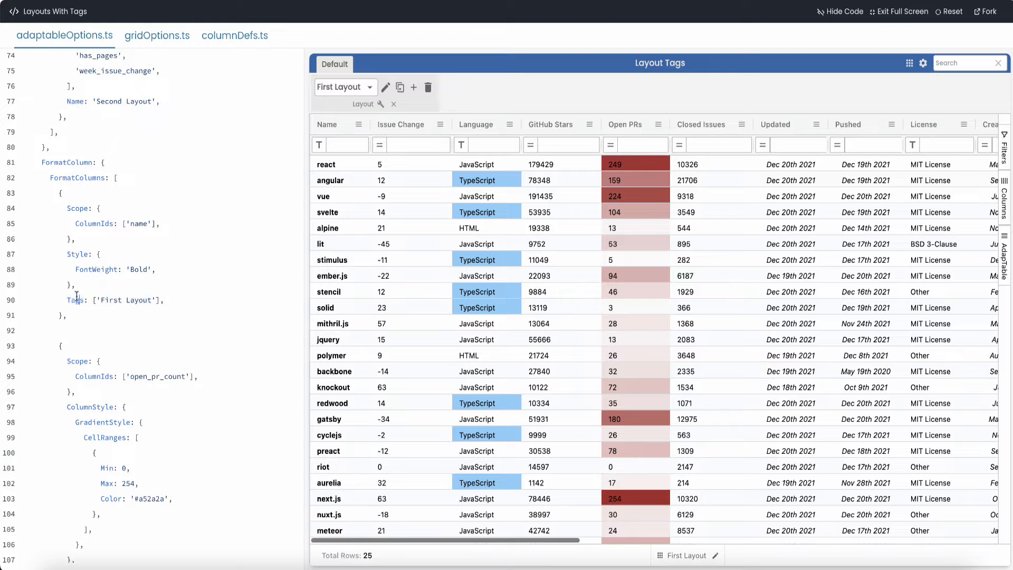
pyautogui.keyDown('shift'); pyautogui.click(218, 300); pyautogui.keyUp('shift')
# Review the 'open_pr_count' format and highlight the Tags line of the 'stargazers_count' format
pyautogui.scroll(-3, 217, 300)
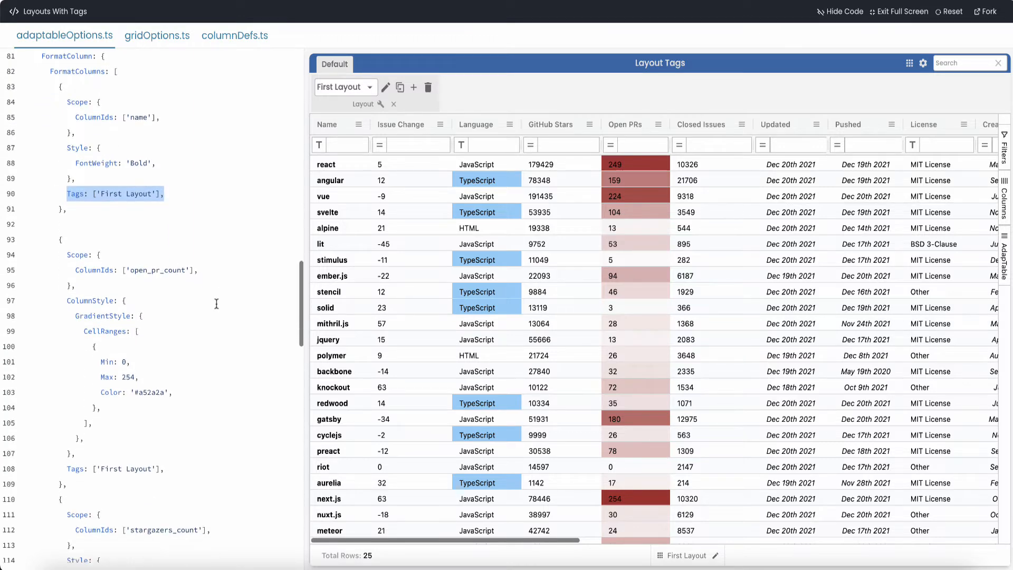
pyautogui.click(63, 408)
pyautogui.scroll(-4, 174, 417)
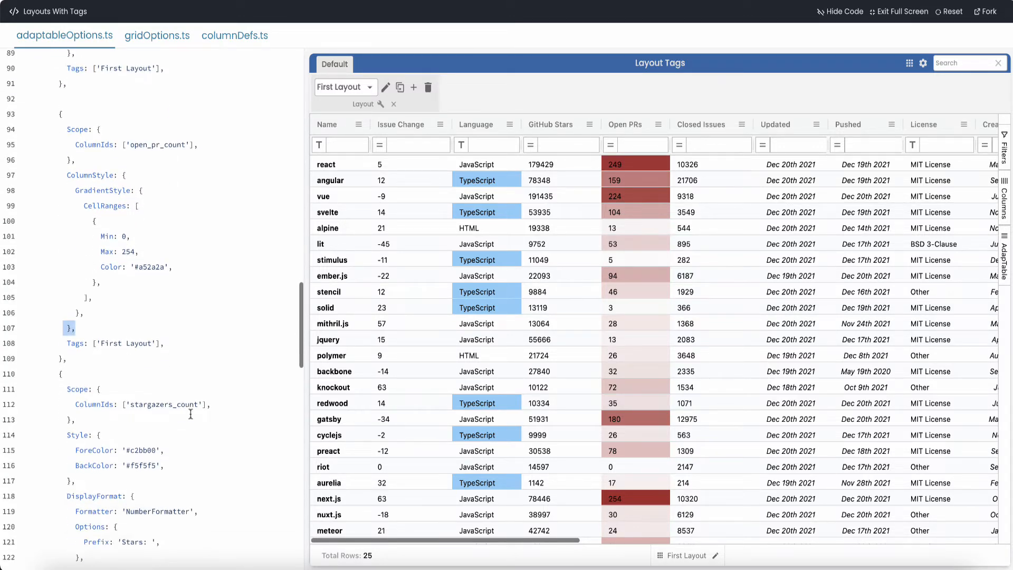
pyautogui.moveTo(58, 466); pyautogui.dragTo(170, 466)
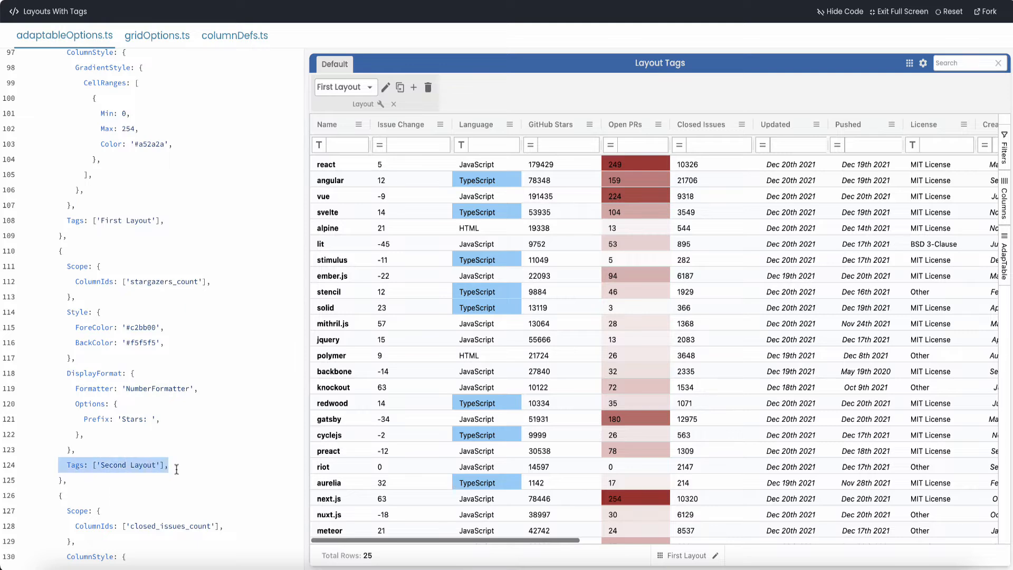
# Review the 'closed_issues_count' format and highlight the Tags line of the Date columns format
pyautogui.scroll(-1, 128, 460)
pyautogui.scroll(-8, 129, 461)
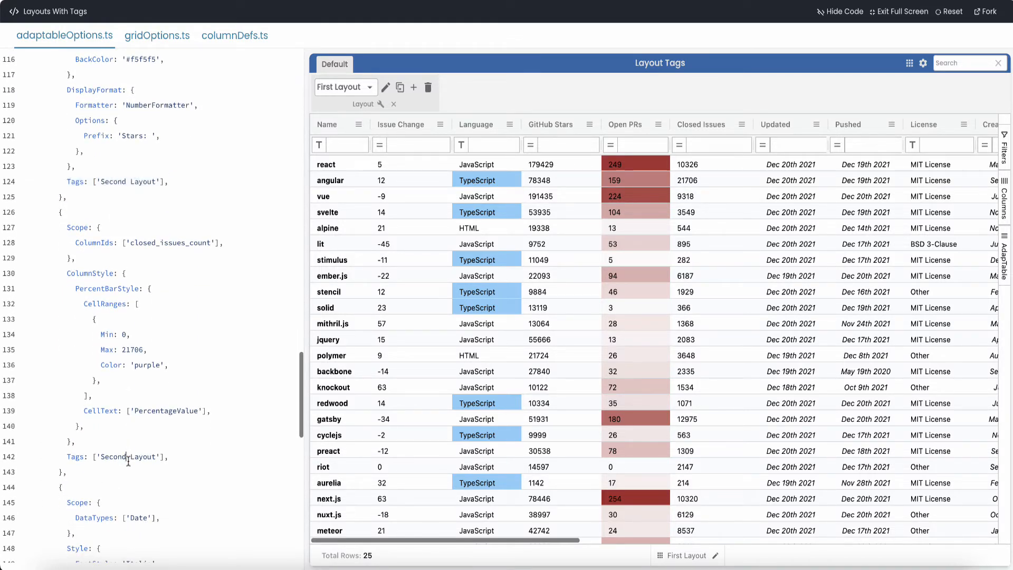
pyautogui.click(138, 355)
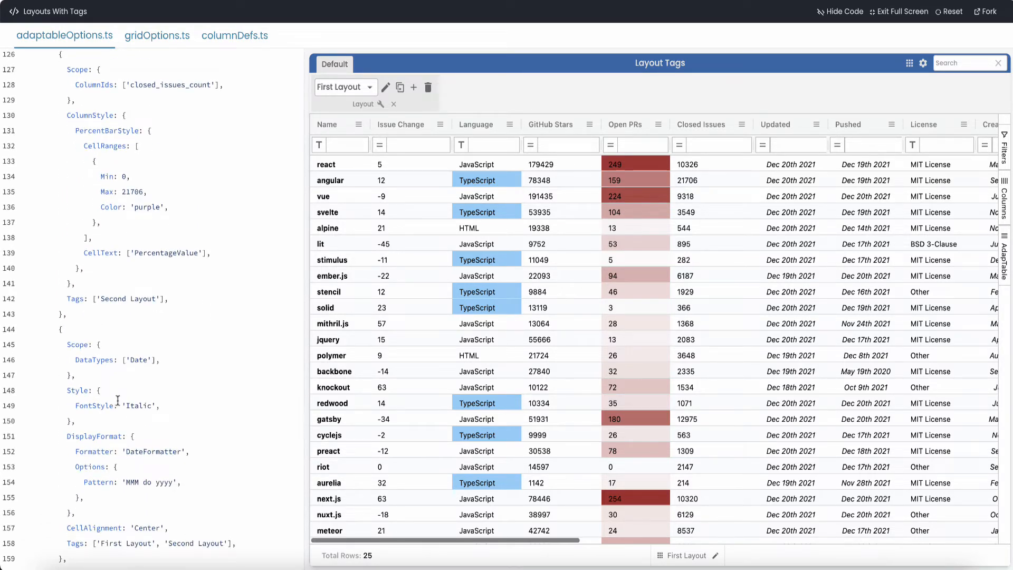
pyautogui.scroll(-2, 111, 410)
pyautogui.moveTo(64, 458); pyautogui.dragTo(248, 458)
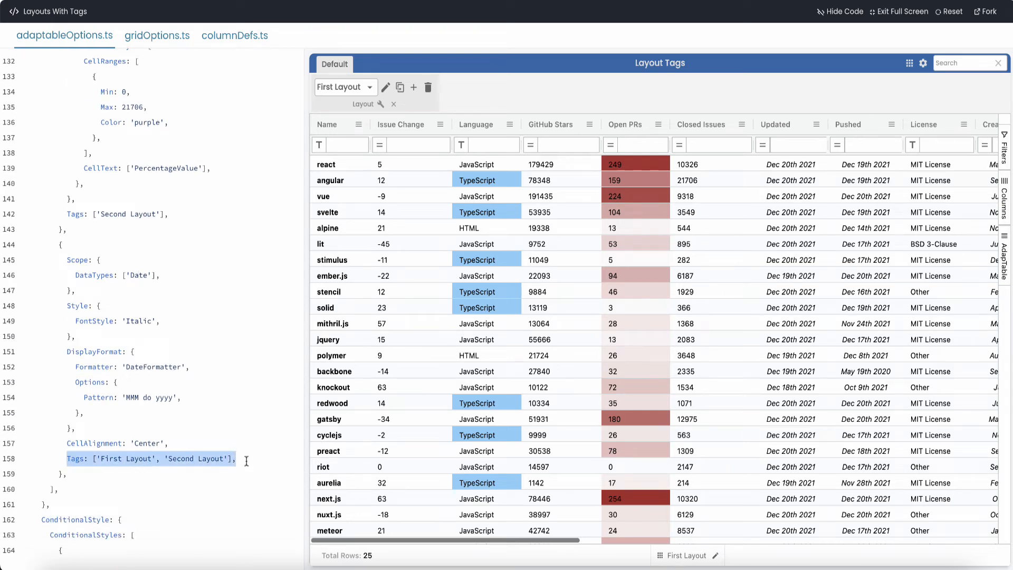
# Examine the ConditionalStyles definitions in the code, including the scope, rule and Tags line of each style
pyautogui.scroll(-7, 170, 457)
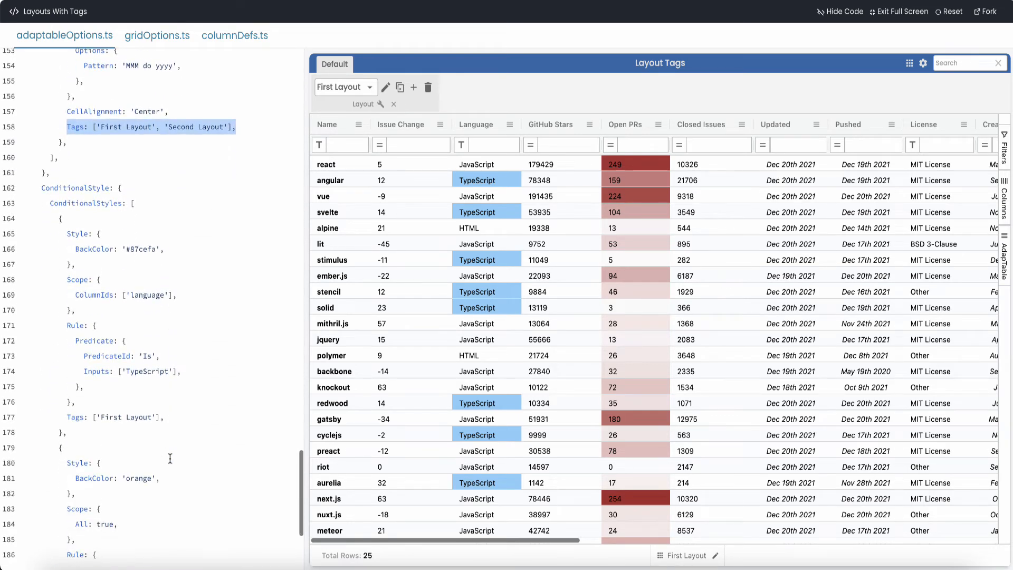
pyautogui.scroll(-2, 101, 417)
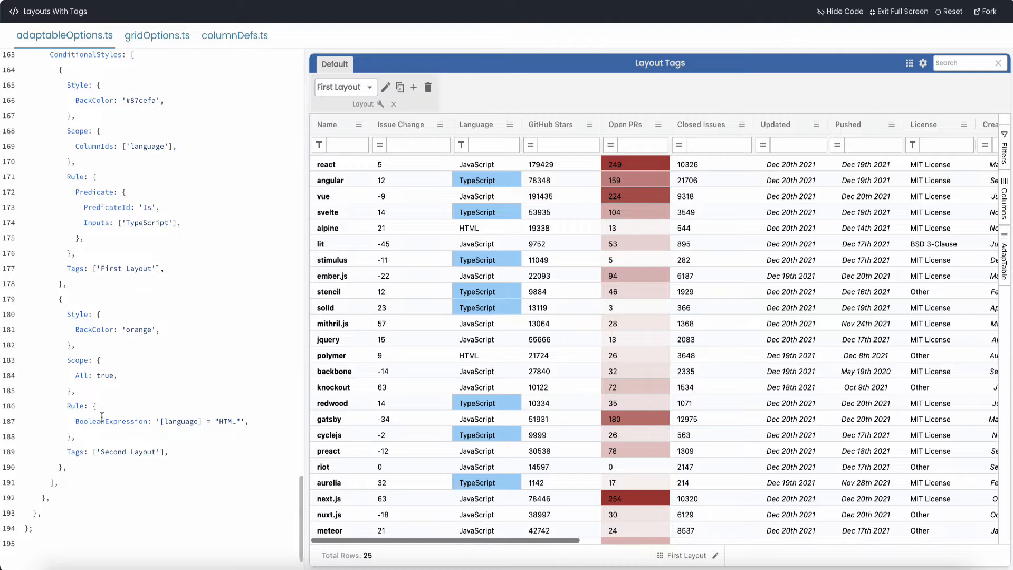
pyautogui.scroll(9, 102, 417)
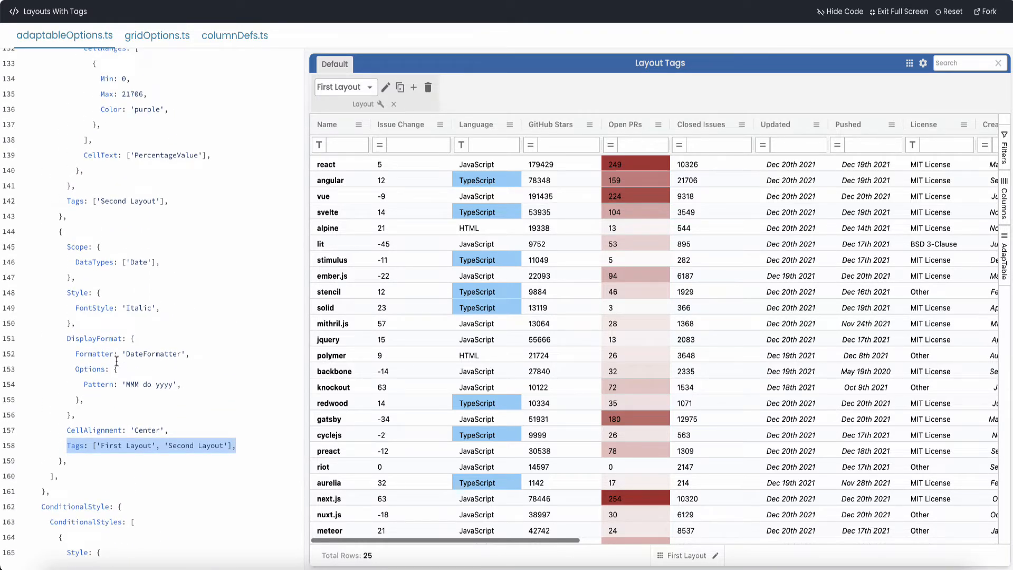
pyautogui.scroll(-1, 116, 361)
pyautogui.click(123, 391)
# Review the code from the layoutTagOptions settings down through the layout definitions to the tagged format columns
pyautogui.scroll(20, 124, 391)
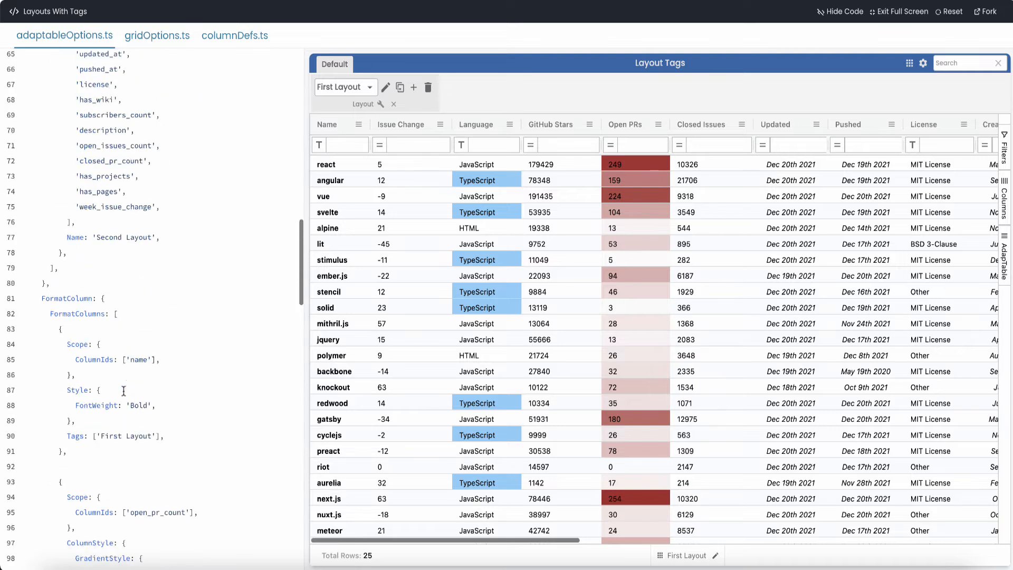
pyautogui.scroll(20, 124, 390)
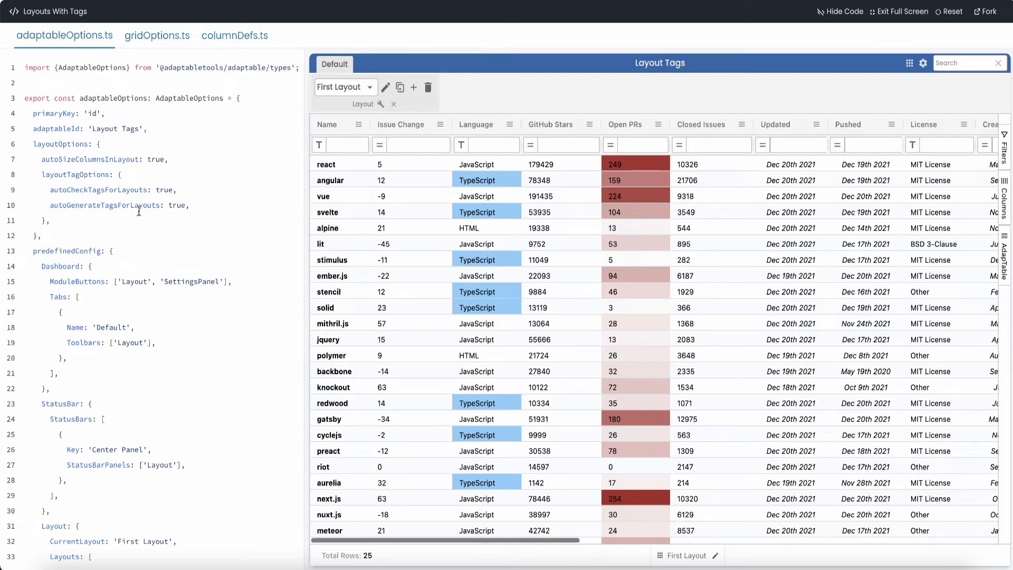
pyautogui.scroll(-14, 142, 348)
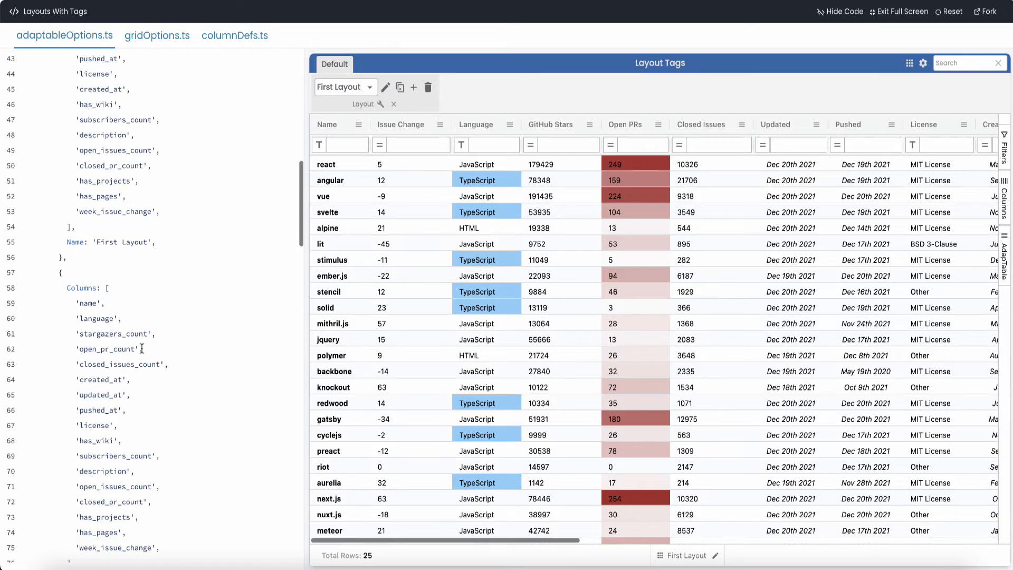
pyautogui.scroll(-17, 142, 348)
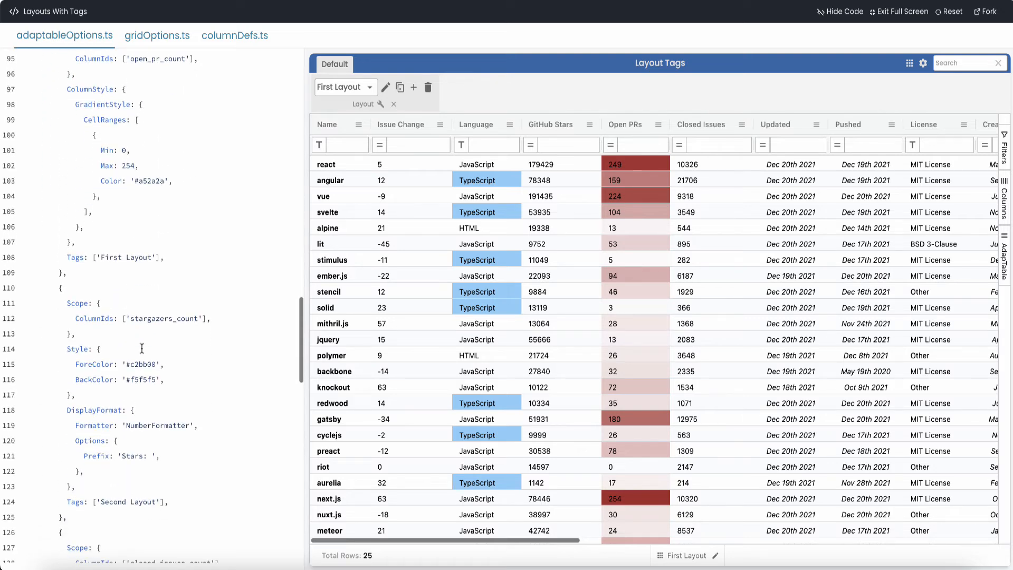
pyautogui.scroll(-4, 142, 349)
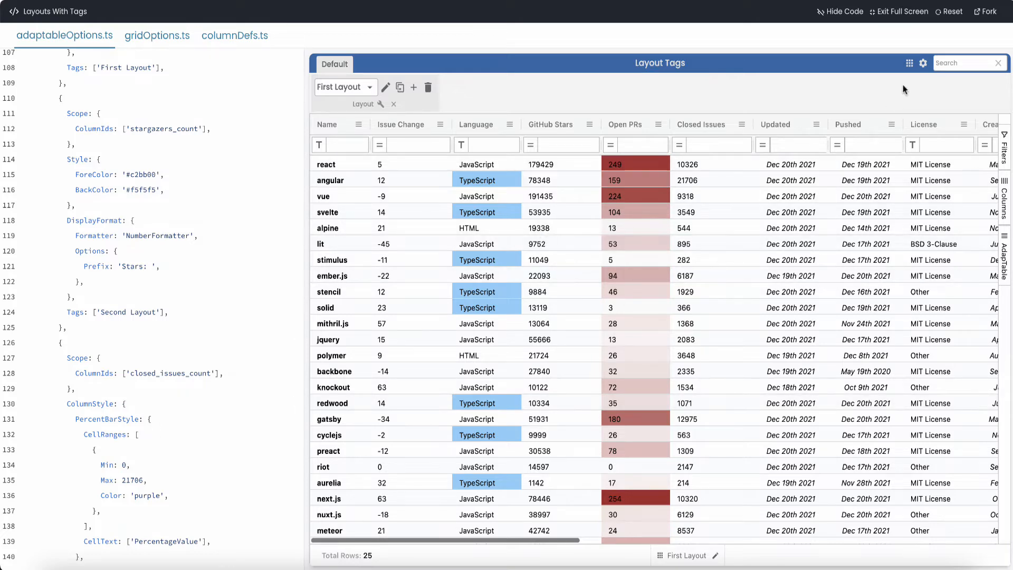
# Inspect the conditional styles in the grid settings, including those not available in the current layout
pyautogui.click(922, 64)
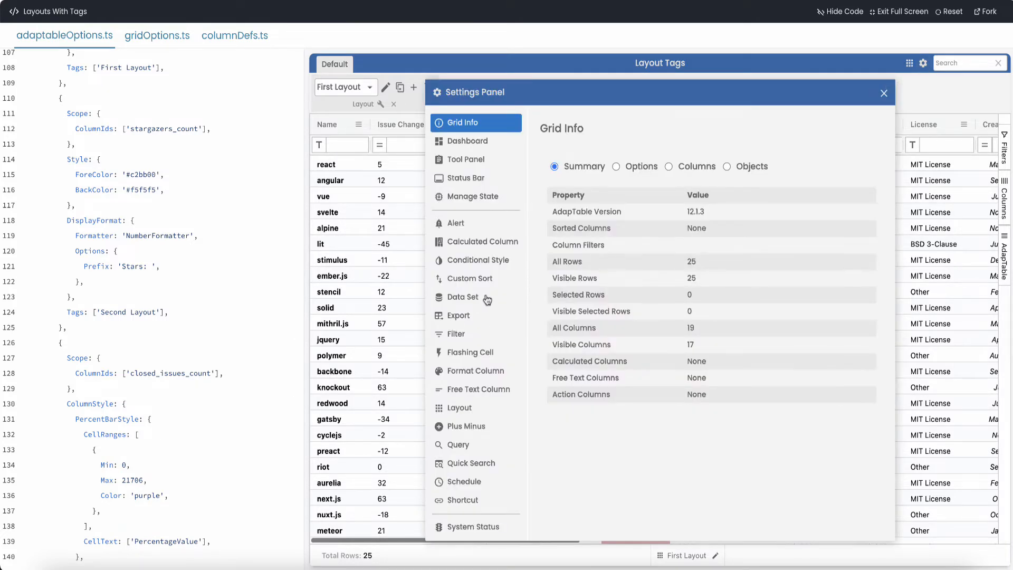
pyautogui.click(476, 261)
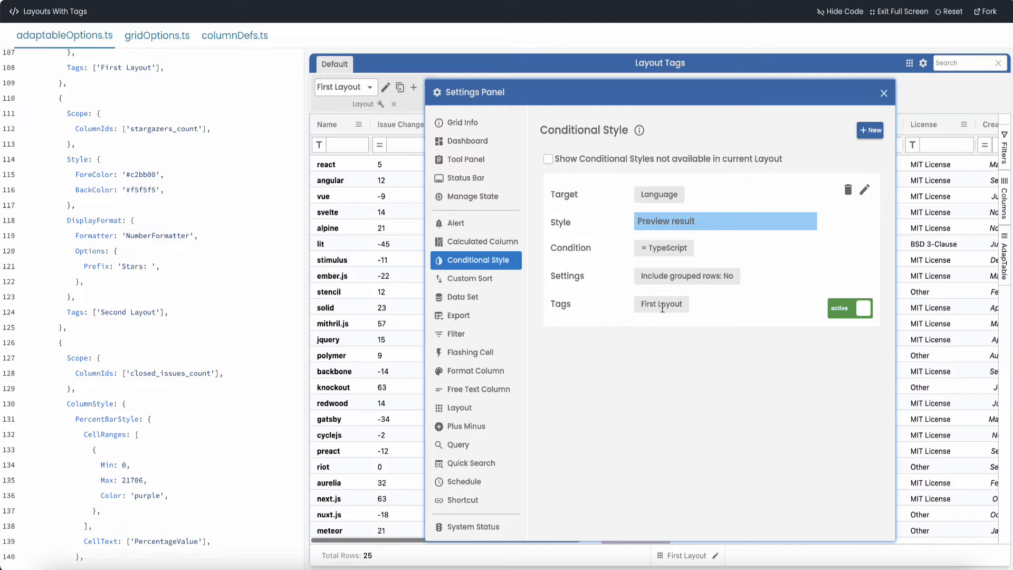
pyautogui.click(548, 160)
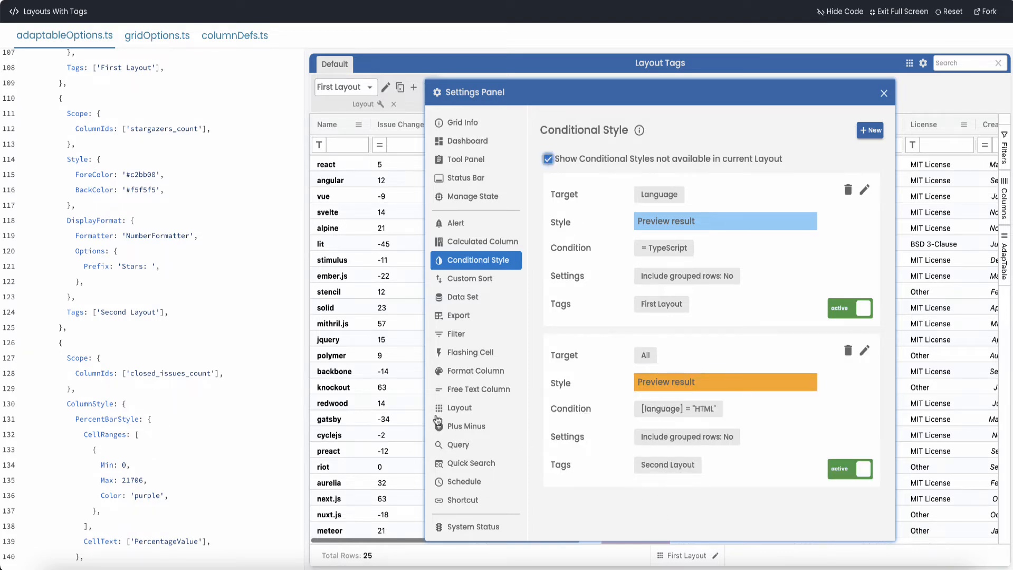
# Review the tags of every format column in the grid settings, and close the settings
pyautogui.click(465, 372)
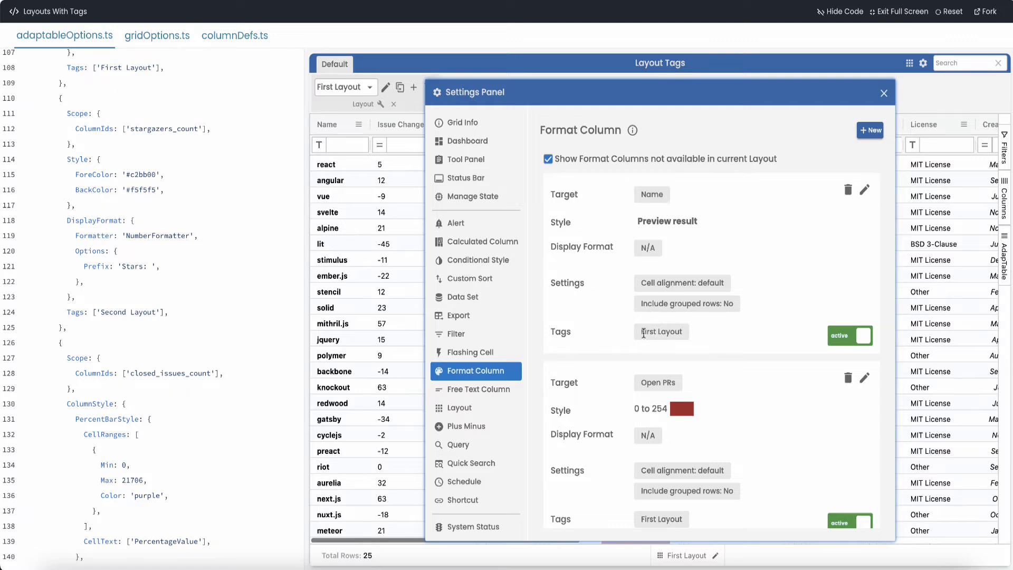
pyautogui.scroll(-1, 667, 337)
pyautogui.scroll(-6, 666, 340)
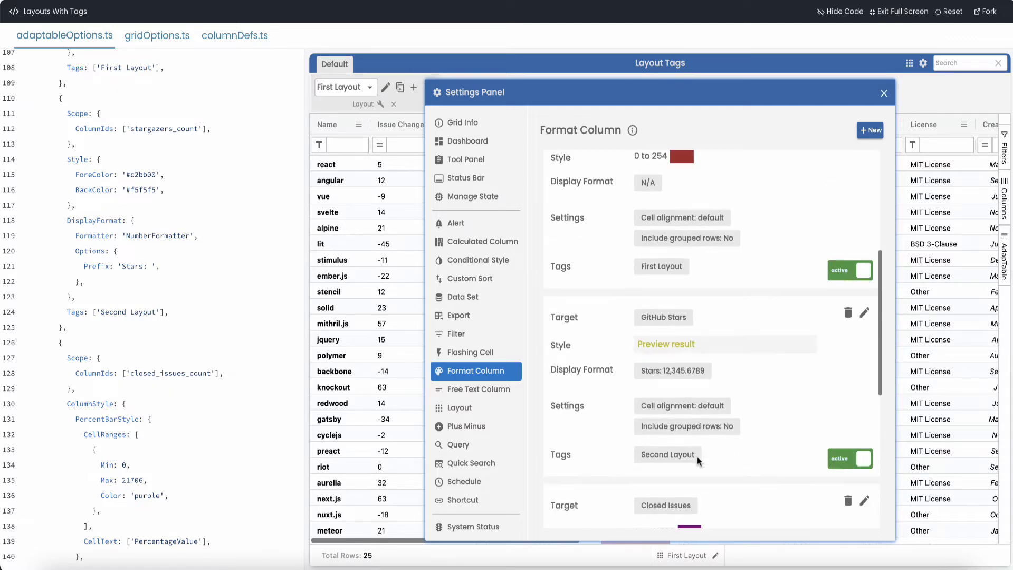
pyautogui.scroll(-1, 685, 339)
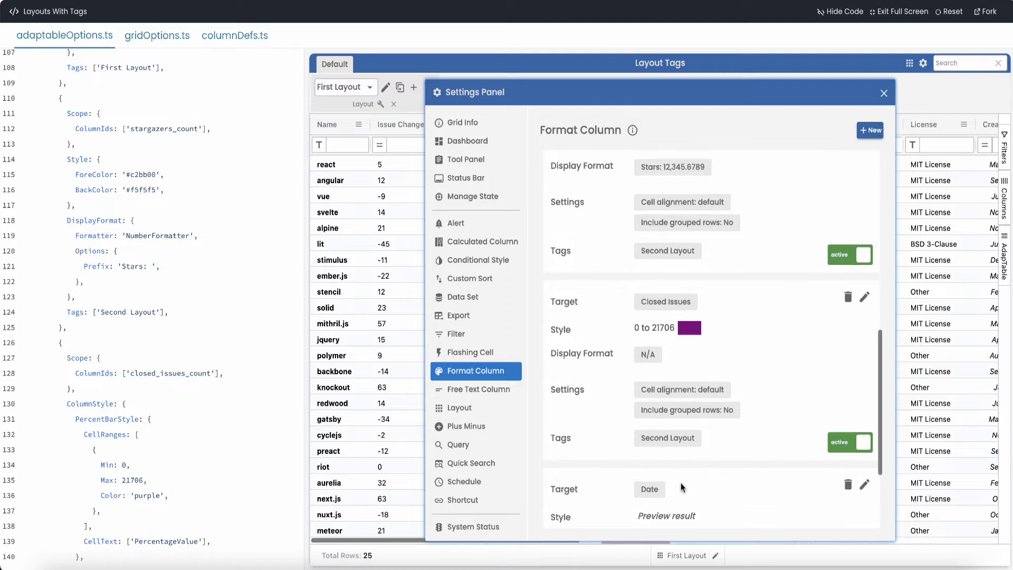
pyautogui.scroll(-1, 682, 487)
pyautogui.scroll(3, 683, 487)
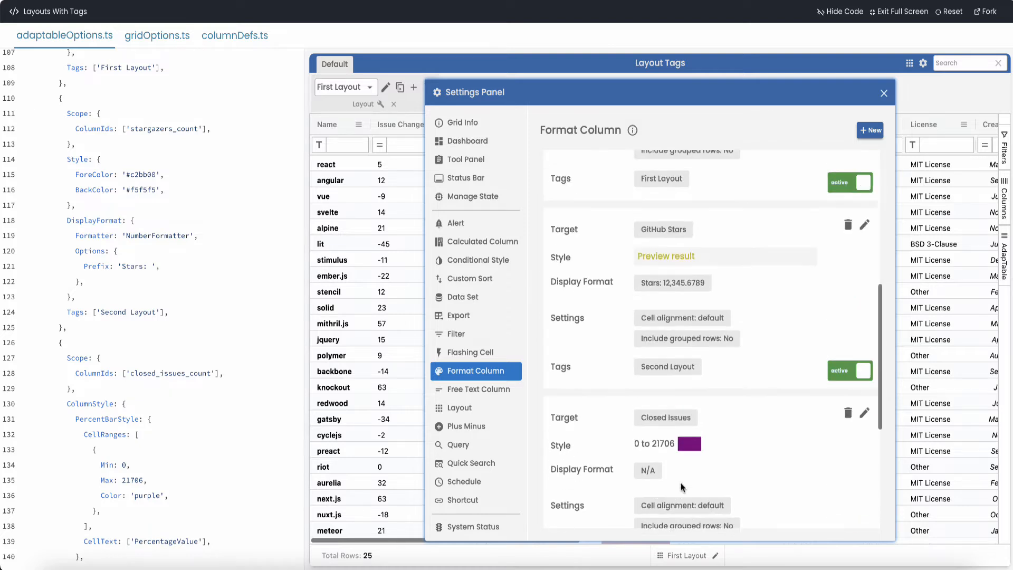
pyautogui.click(883, 93)
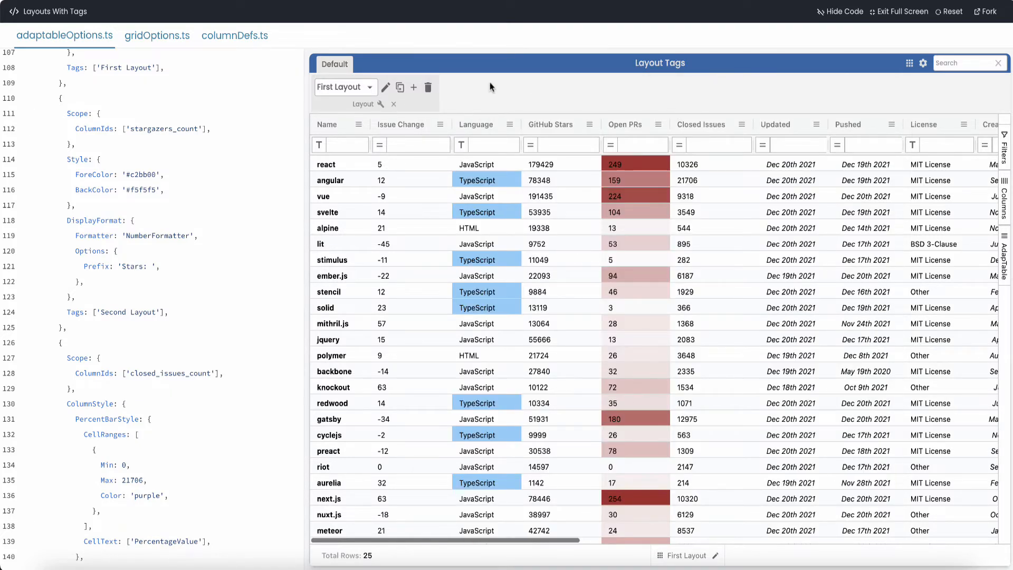
# Start a new format column for Issue Change and enable Parentheses in its display format
pyautogui.click(381, 143)
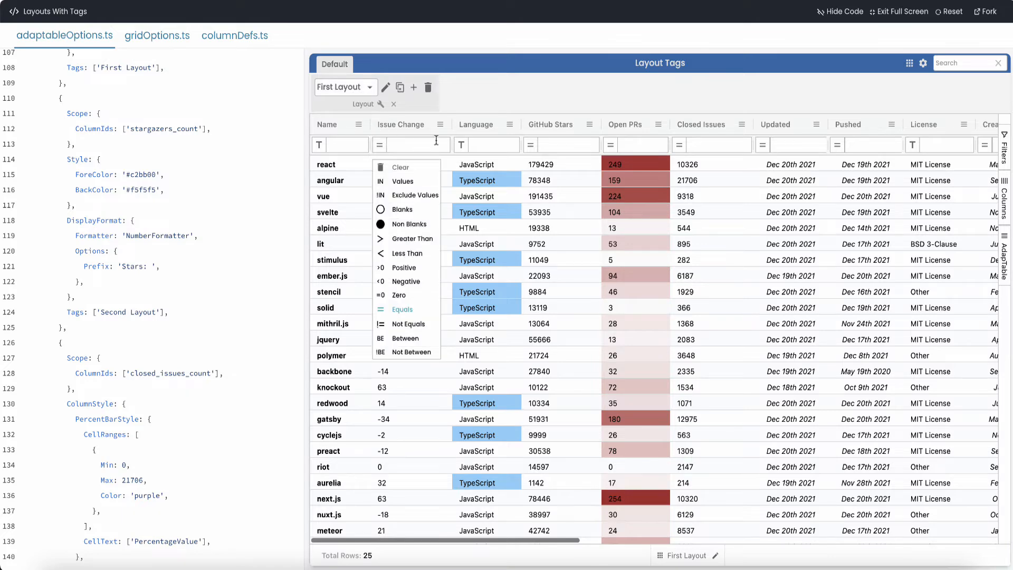
pyautogui.click(441, 125)
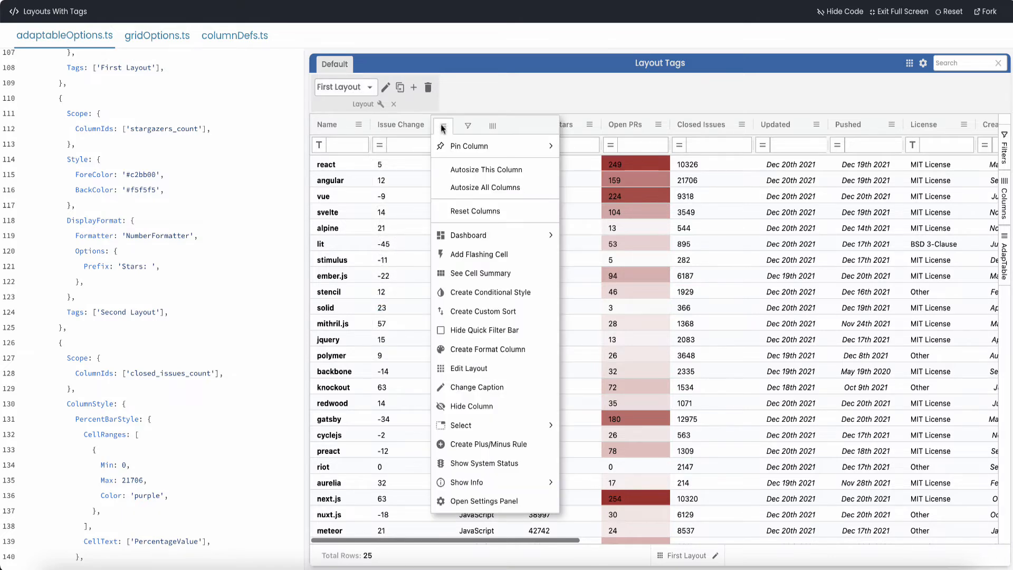
pyautogui.click(484, 355)
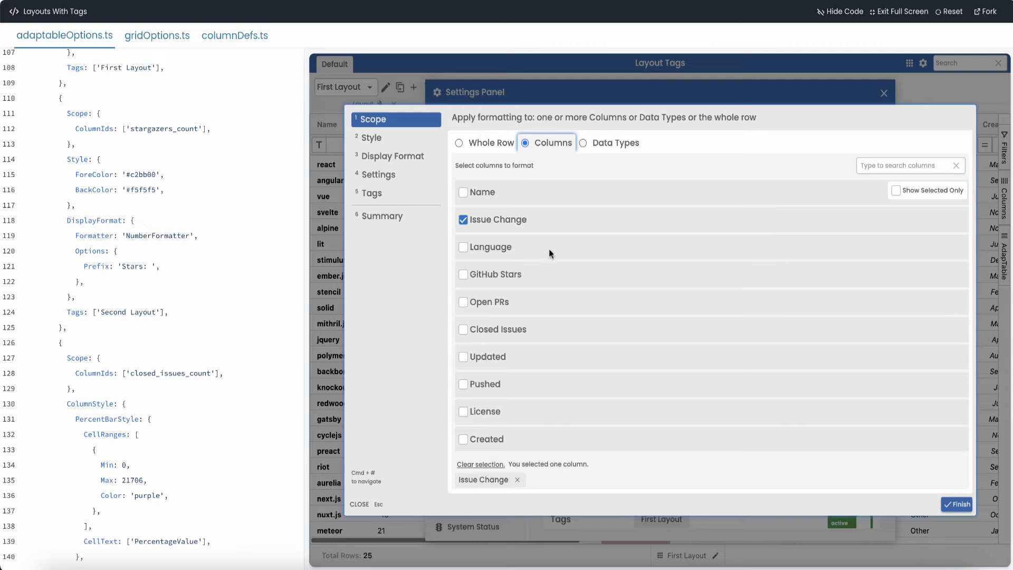
pyautogui.click(390, 156)
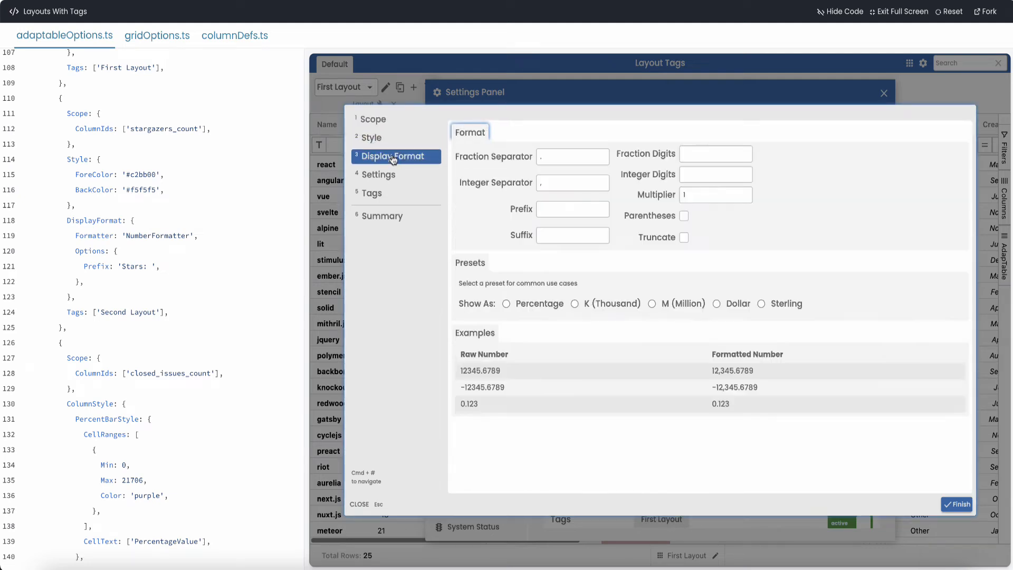
pyautogui.click(683, 216)
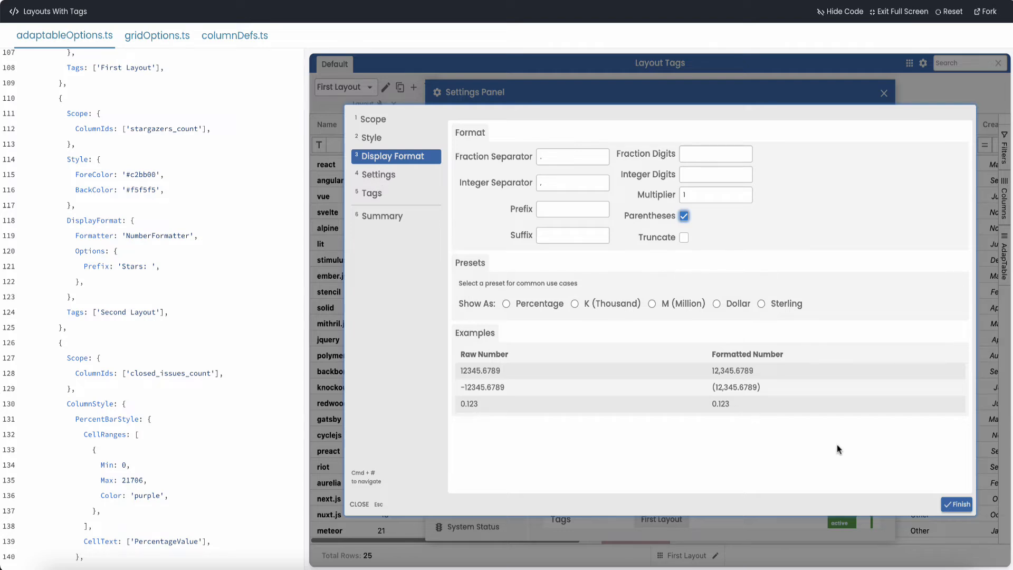
# Tag the new Issue Change format column with First Layout and finish creating it
pyautogui.click(372, 194)
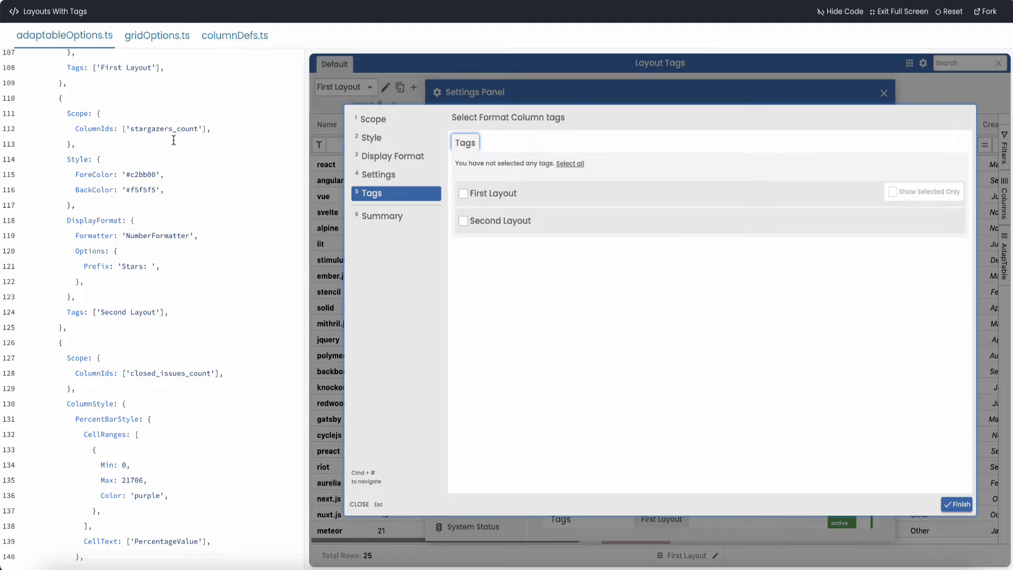
pyautogui.scroll(20, 104, 228)
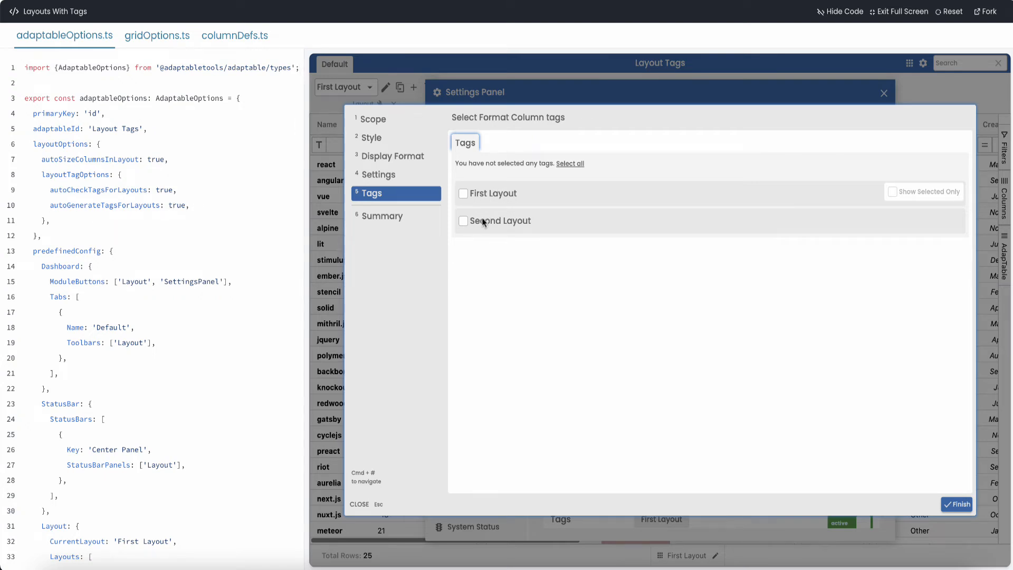
pyautogui.click(463, 193)
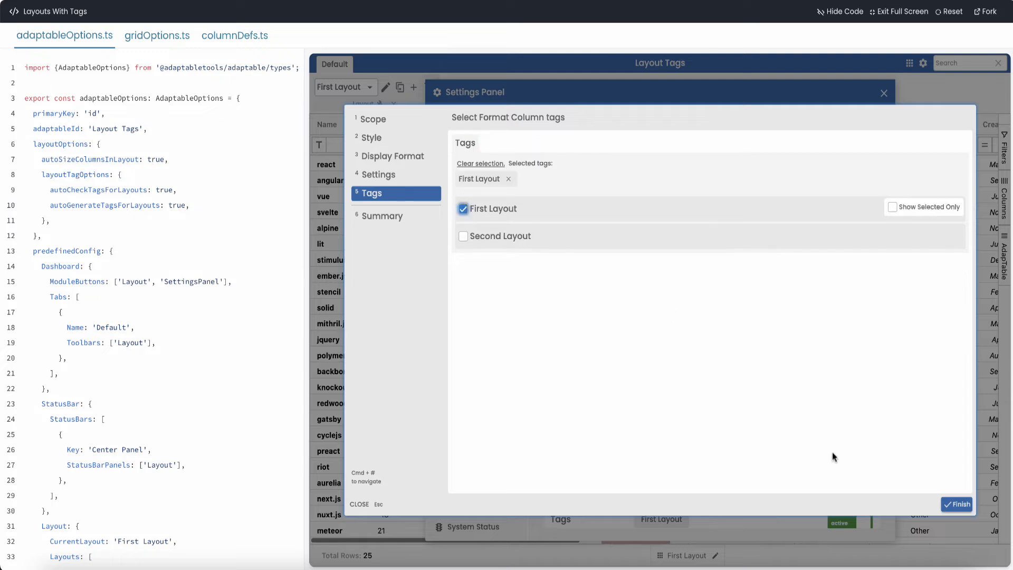
pyautogui.click(955, 504)
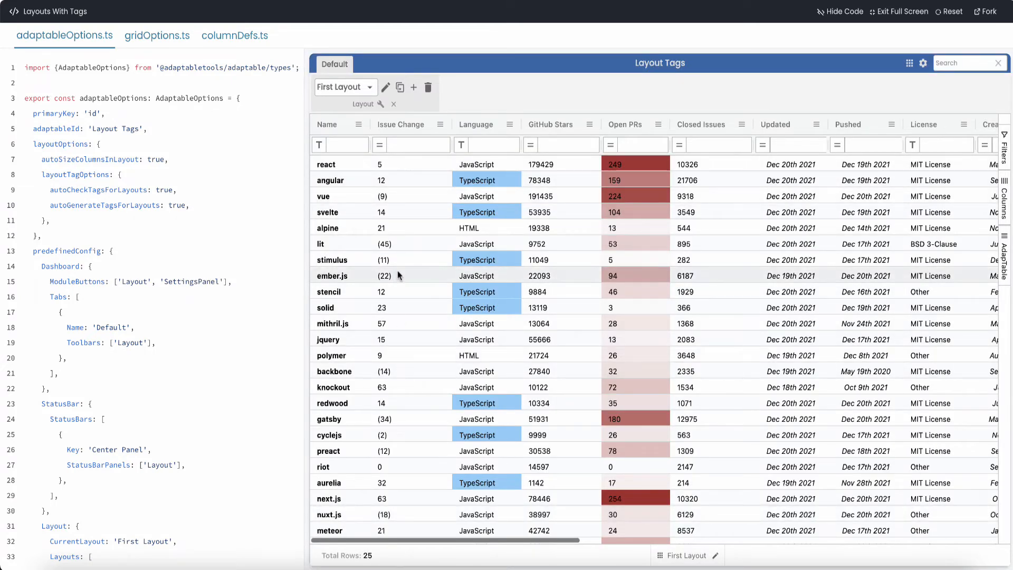
# Check the Issue Change values in First Layout, and switch the grid to Second Layout to compare them
pyautogui.scroll(-1, 397, 271)
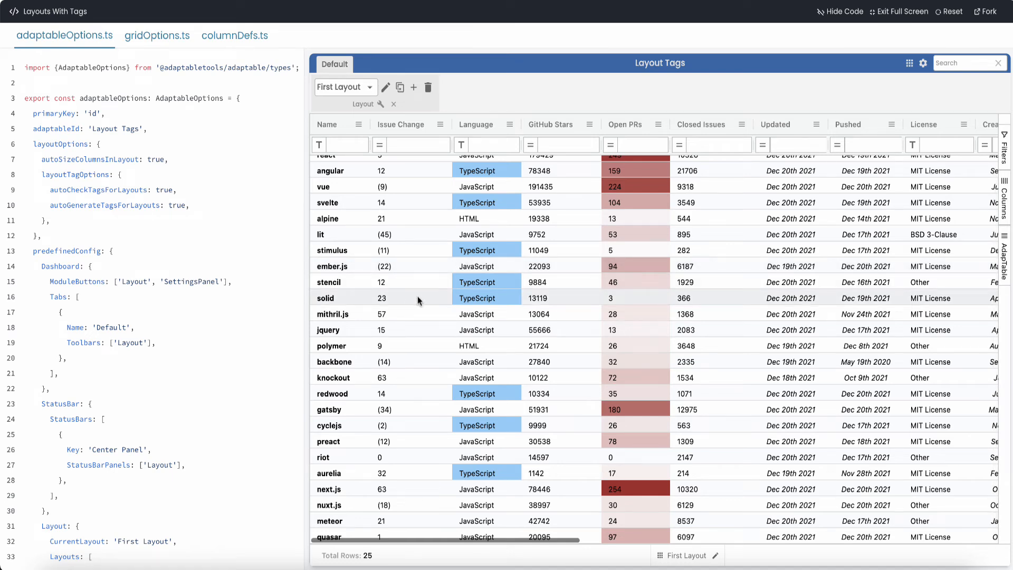
pyautogui.click(692, 558)
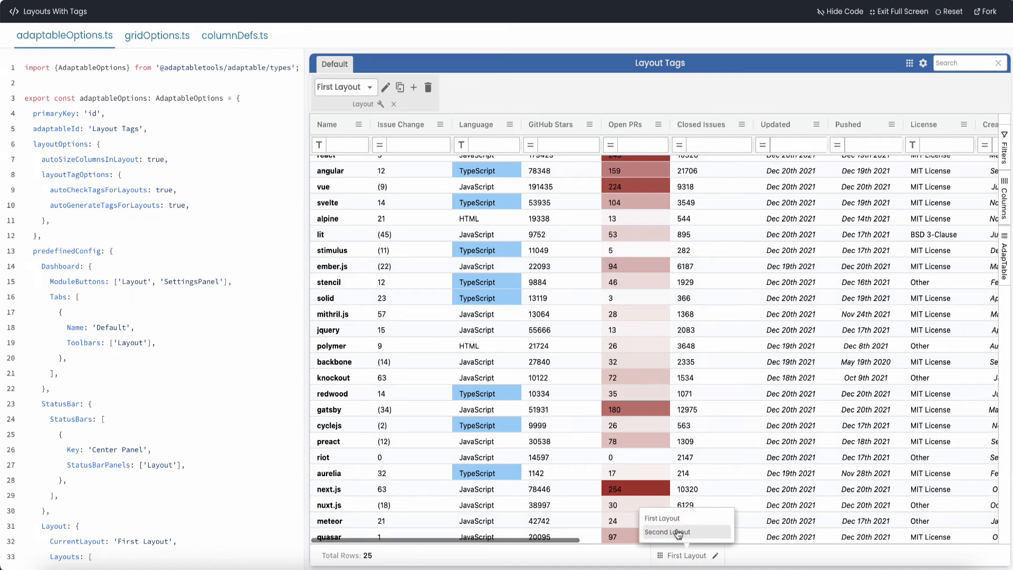
pyautogui.click(678, 533)
pyautogui.scroll(1, 430, 277)
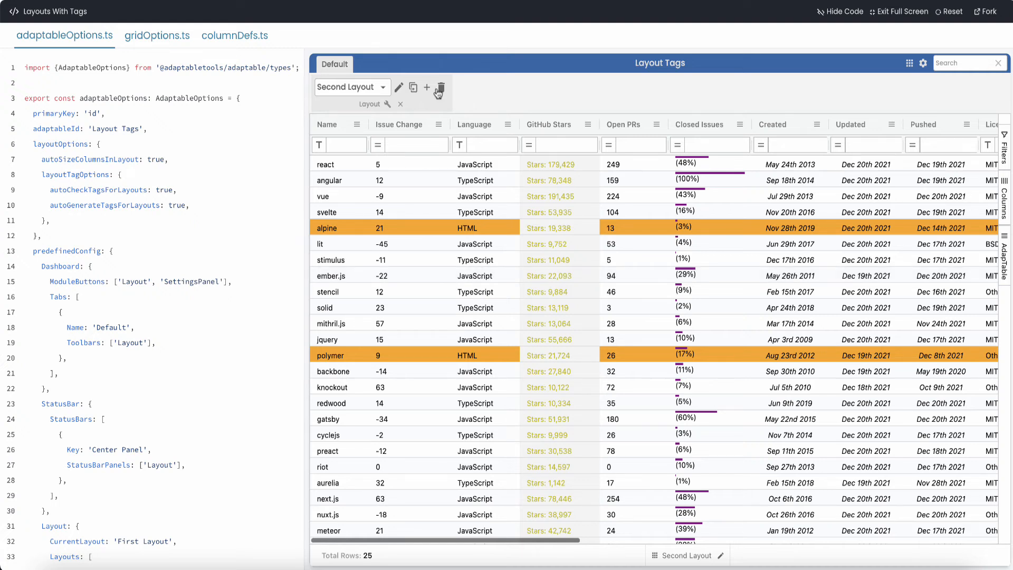
pyautogui.click(377, 144)
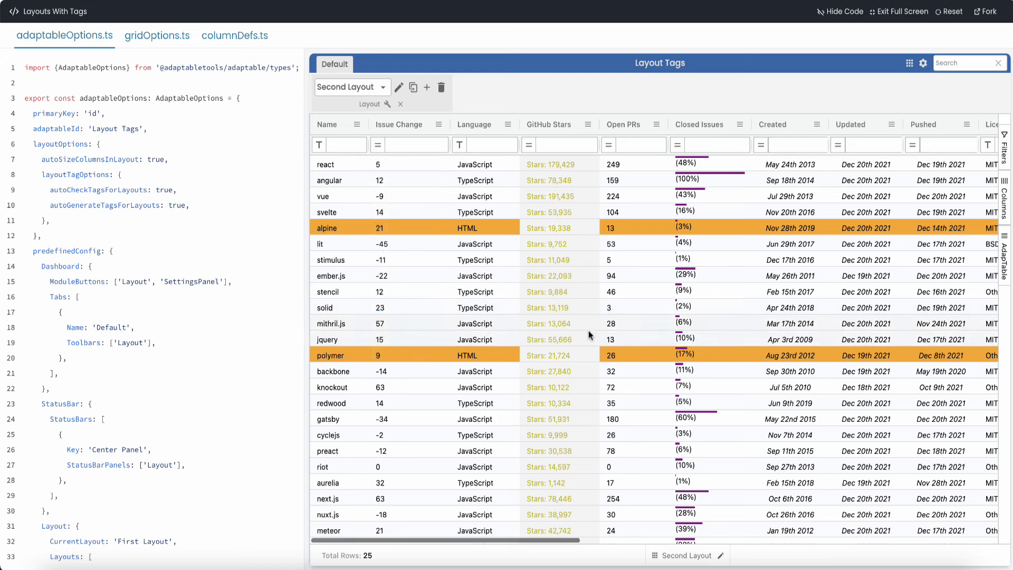